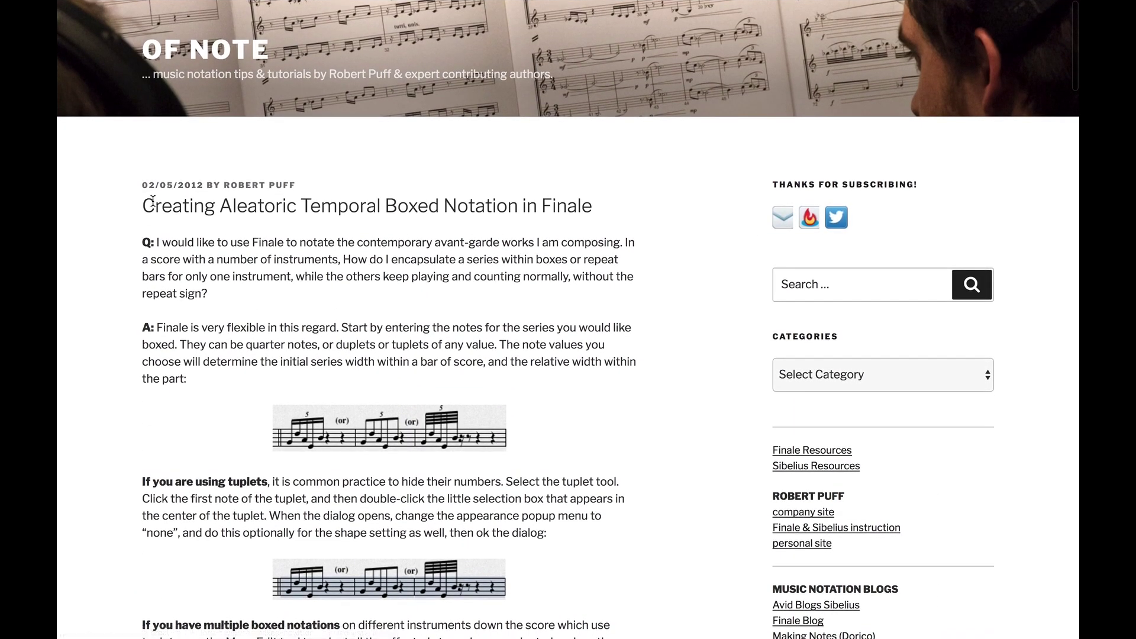
- Read through the article on aleatoric boxed notation in Finale and open the download link for its two Finale library files
left_click_drag(143, 206, 607, 207)
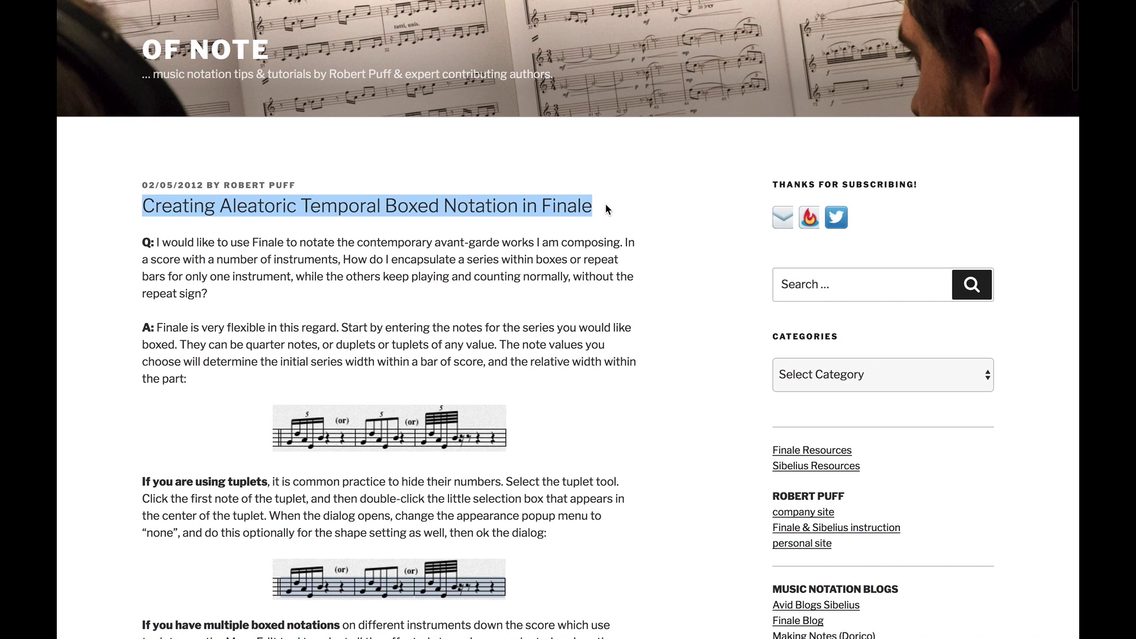
scroll(568, 239, "down", 1)
left_click(568, 239)
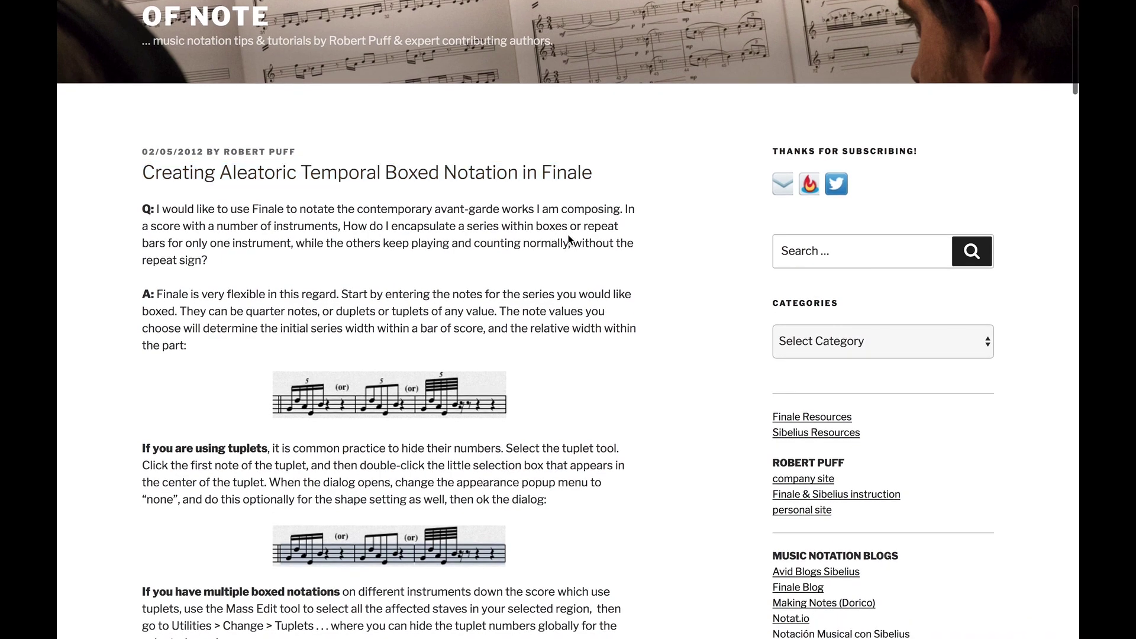
scroll(568, 239, "down", 10)
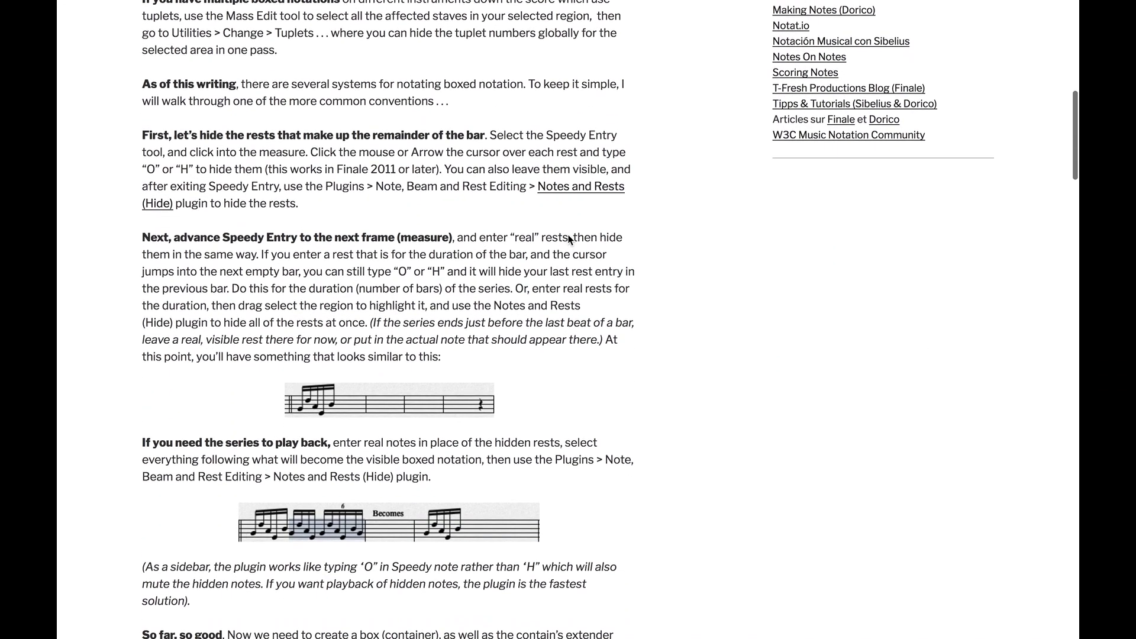
scroll(569, 239, "down", 1)
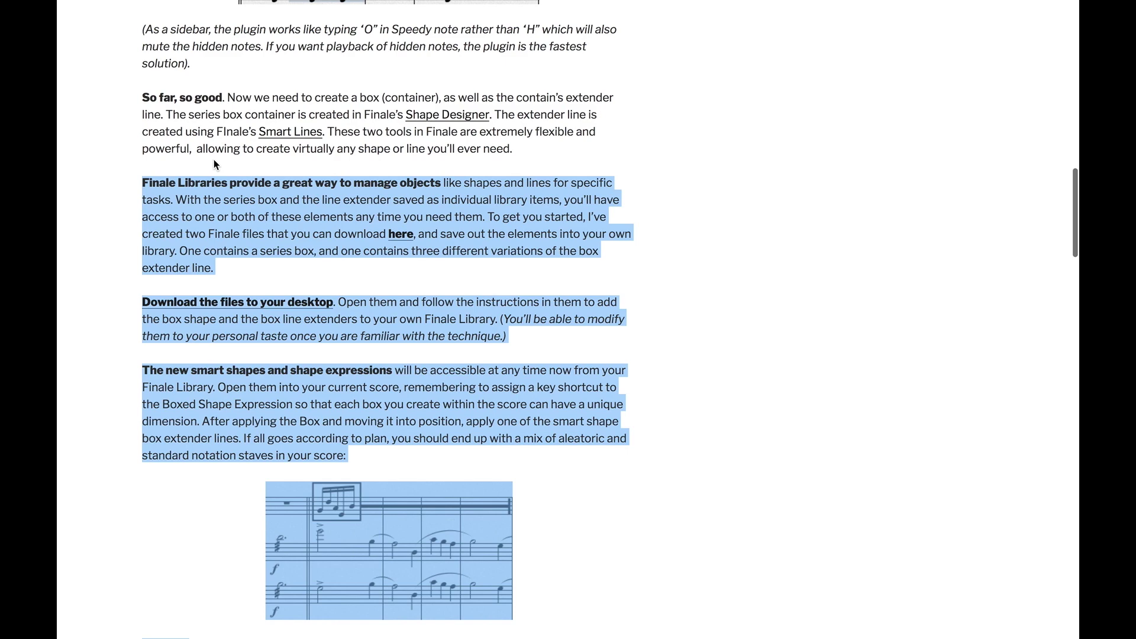
left_click(214, 160)
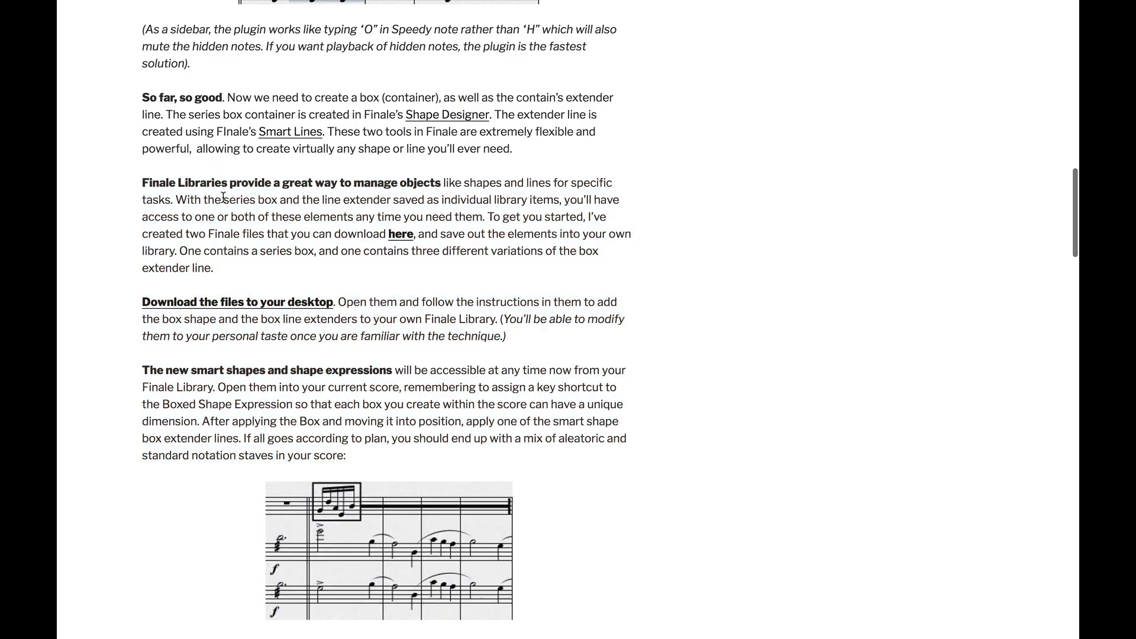
left_click(400, 235)
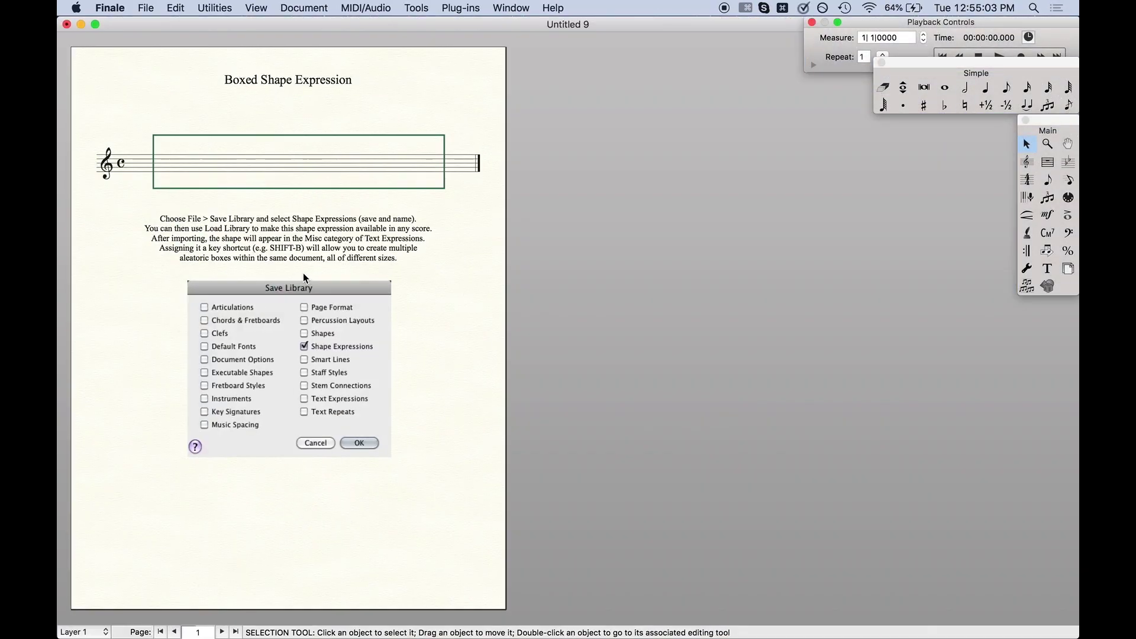
- Prepare to save only the Shape Expressions as a library in the Miscellaneous folder, and cancel the save
left_click(148, 8)
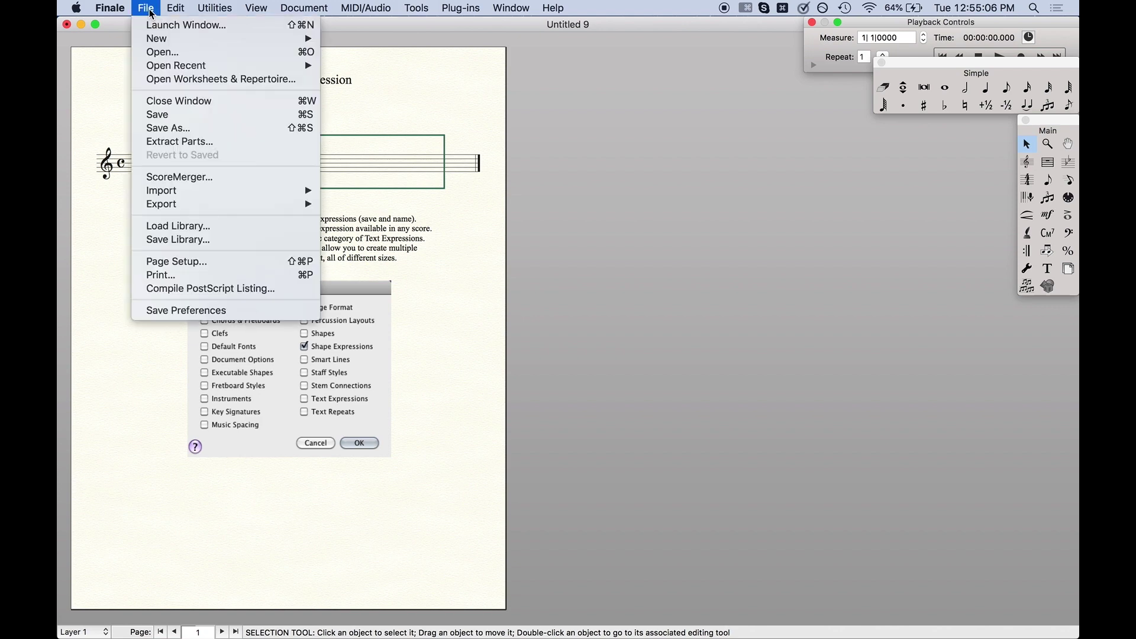
left_click(178, 240)
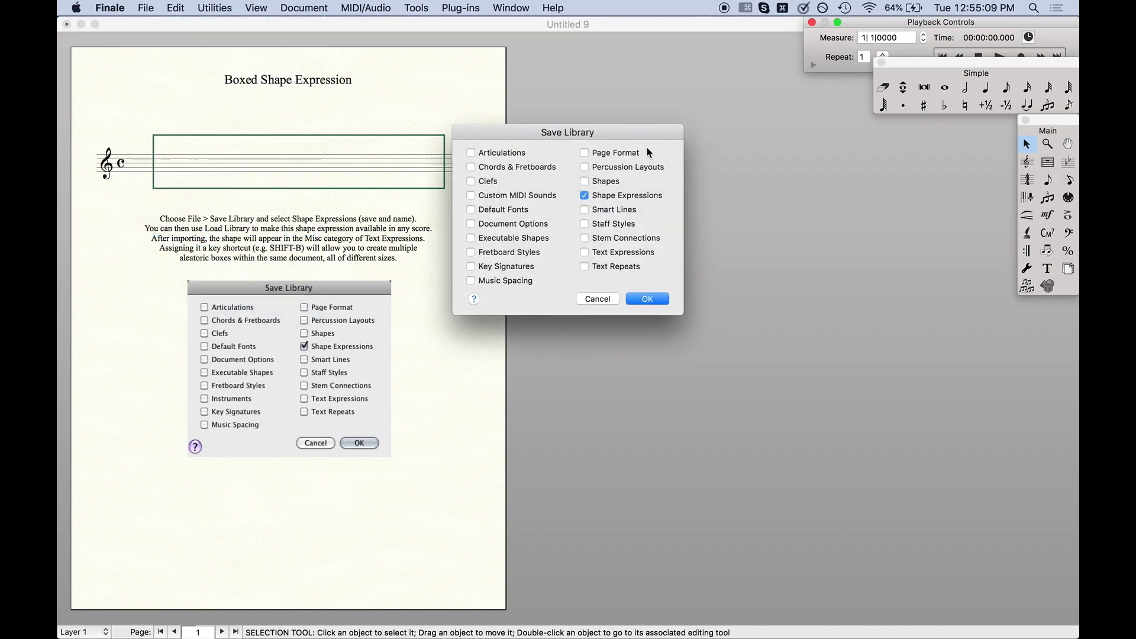
left_click(648, 299)
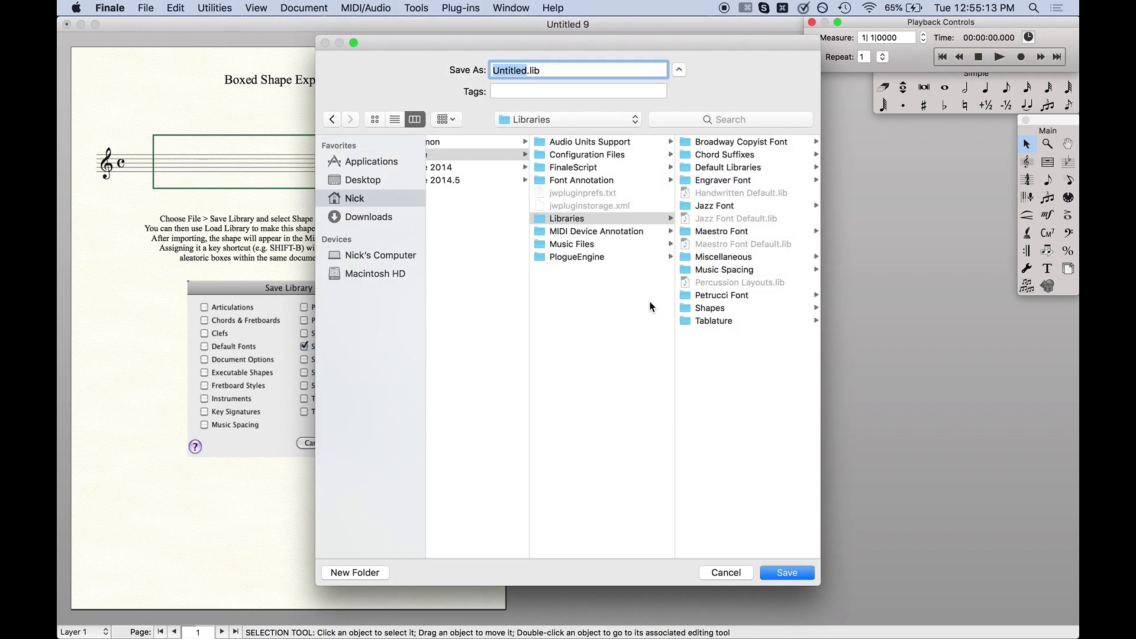
scroll(651, 296, "right", 2)
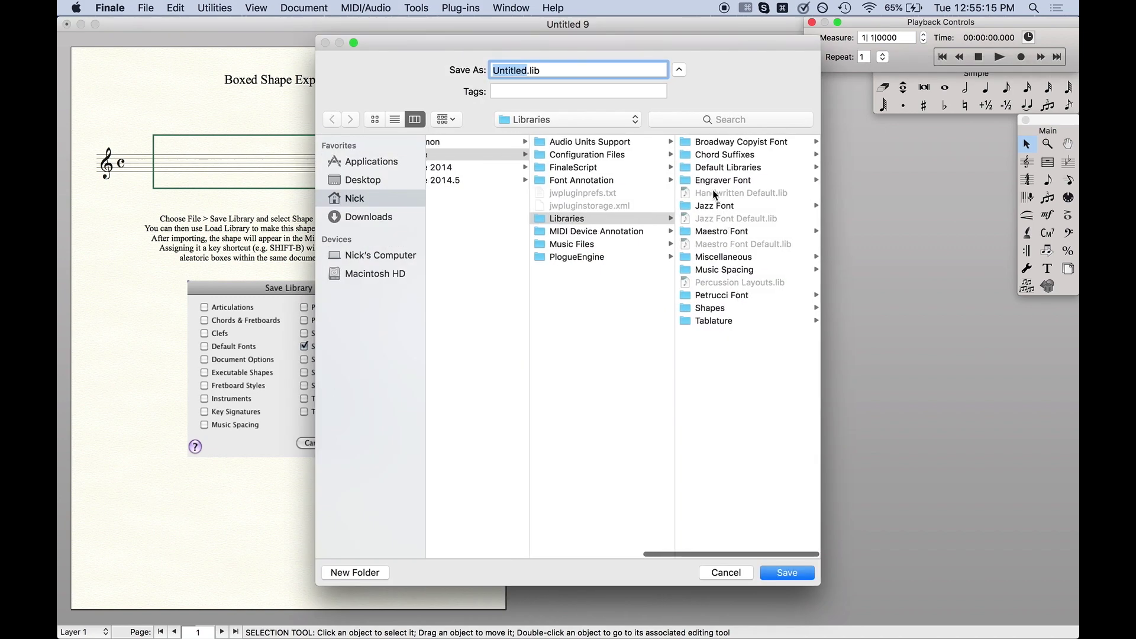
left_click(723, 256)
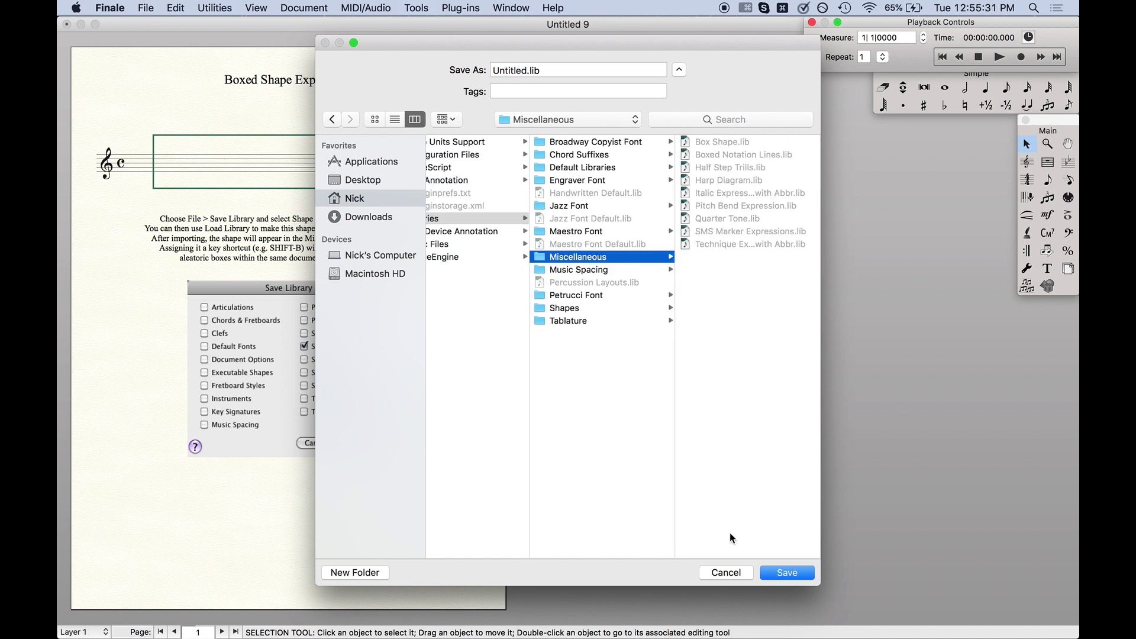
left_click(713, 573)
- In the score document, browse to Box Shape.lib in the Miscellaneous libraries folder for loading, and cancel the load
key("ctrl+Right")
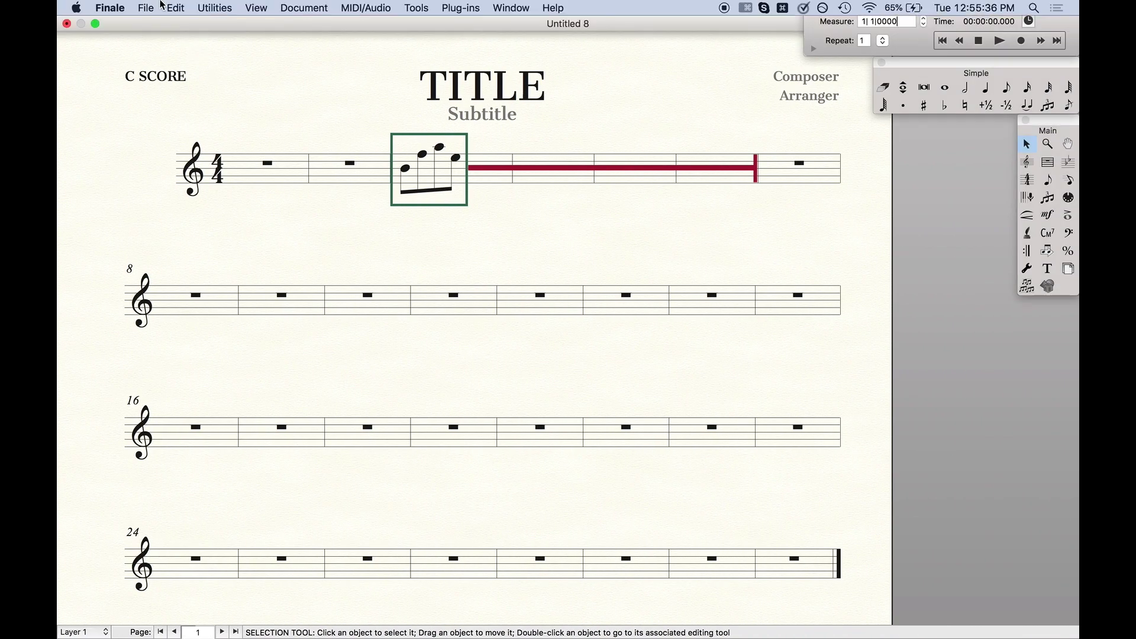
left_click(145, 8)
left_click(178, 226)
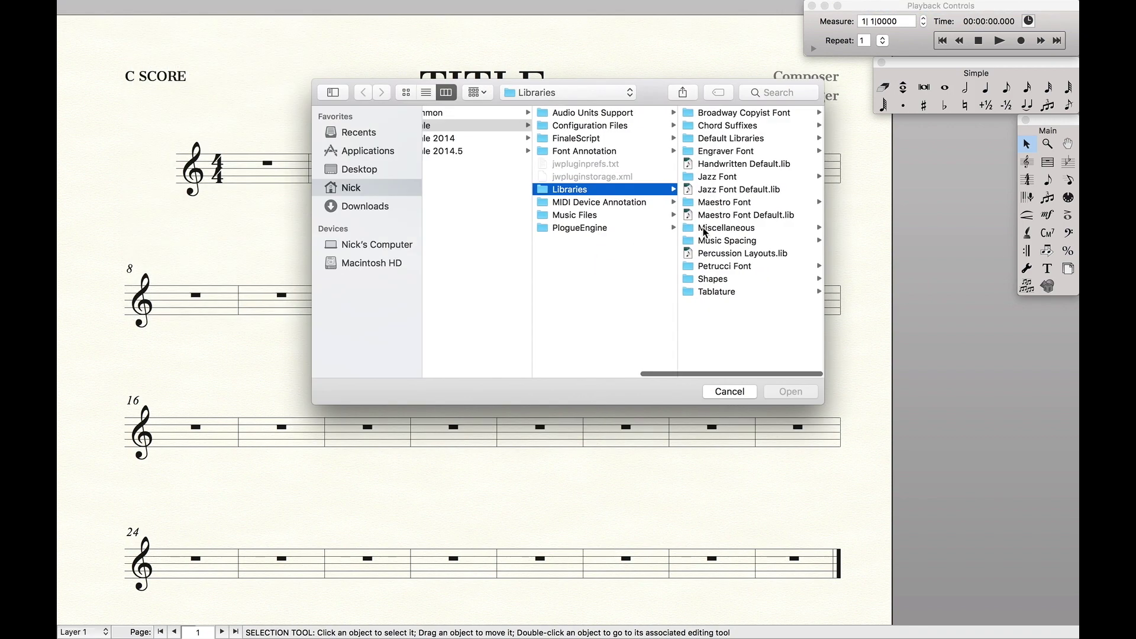
left_click(711, 228)
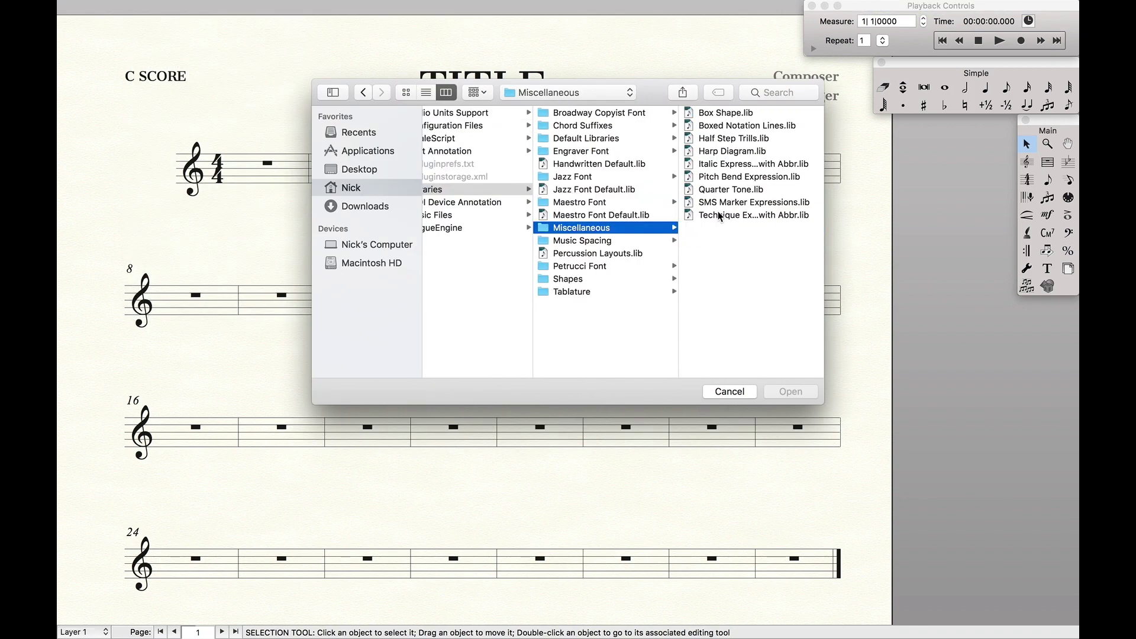
left_click(720, 113)
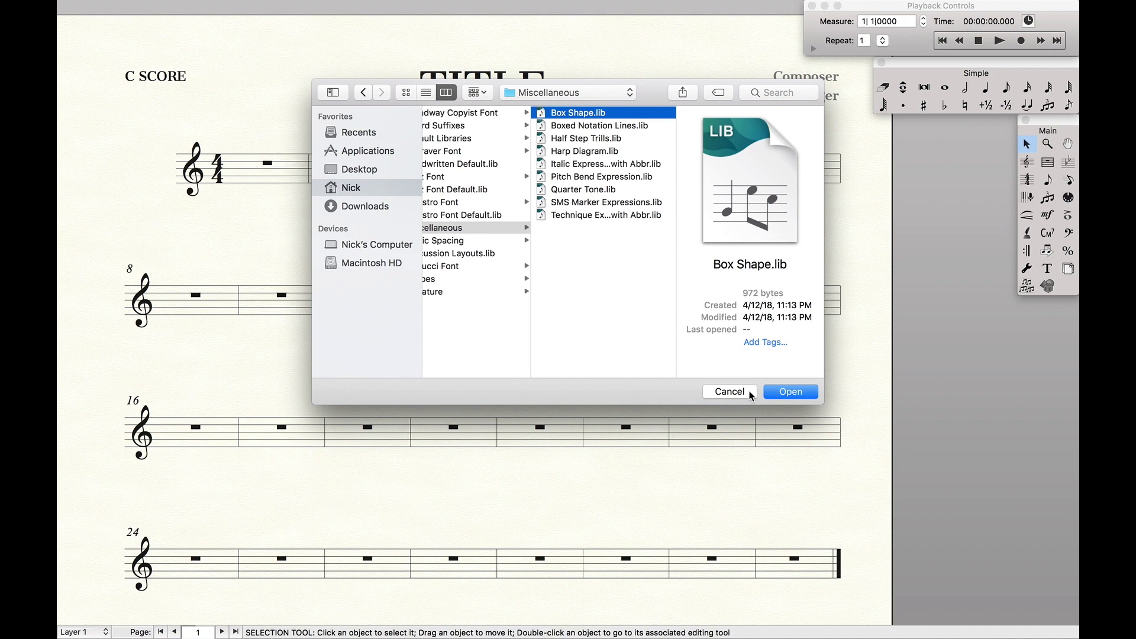
left_click(729, 391)
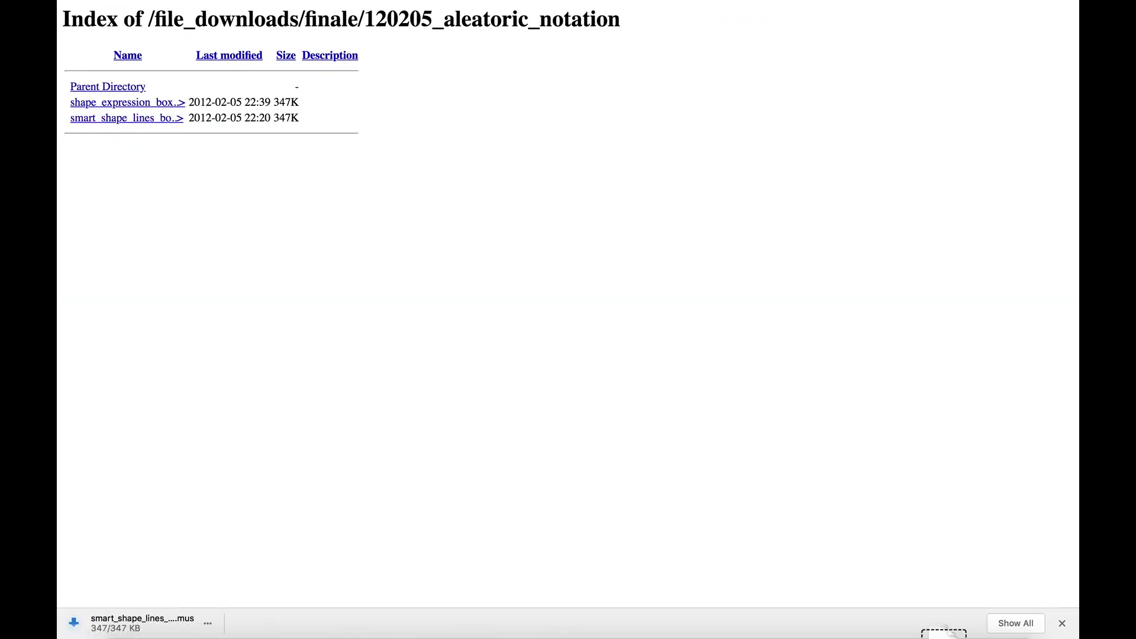
- Open the downloaded smart shape lines file, prepare to save its Smart Lines as a library in the Miscellaneous folder, and cancel
left_click(114, 624)
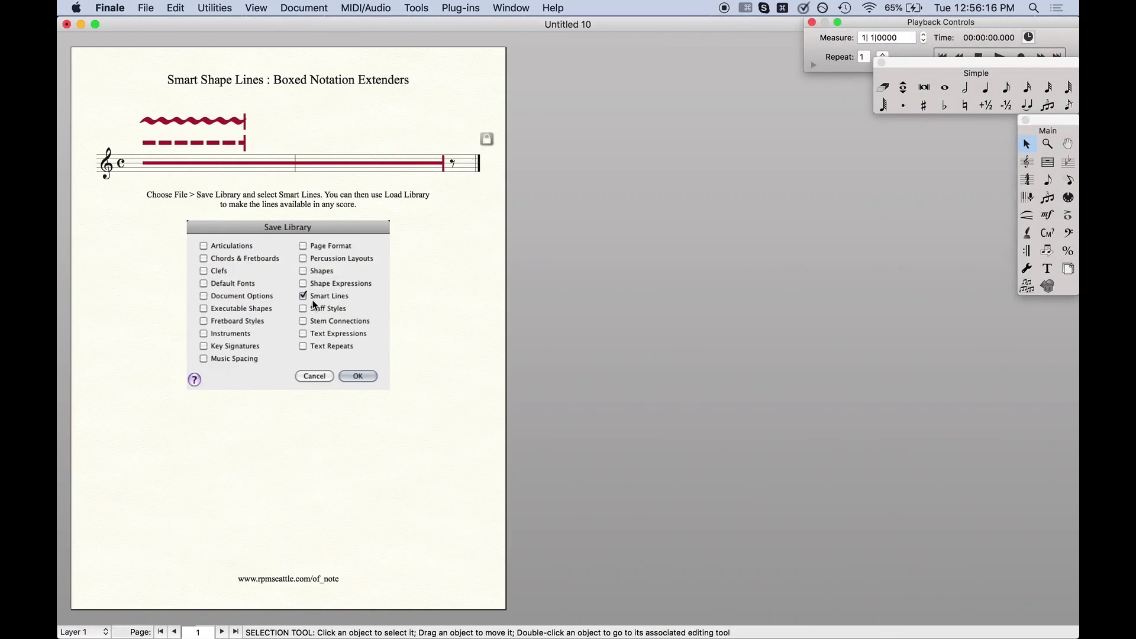
left_click(146, 8)
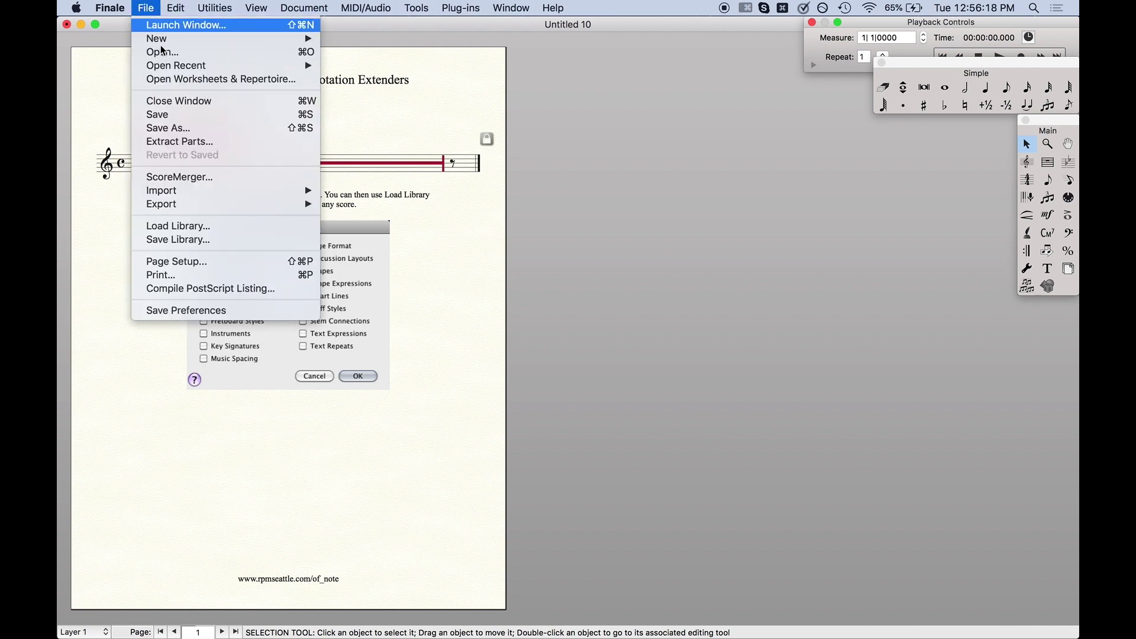
left_click(182, 240)
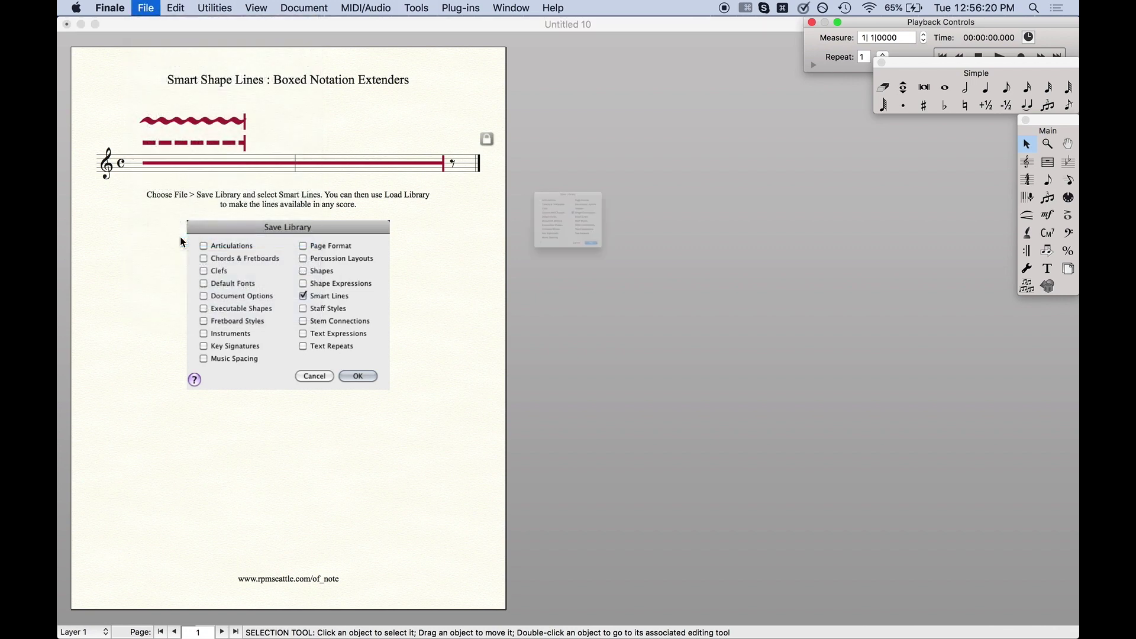
left_click(609, 211)
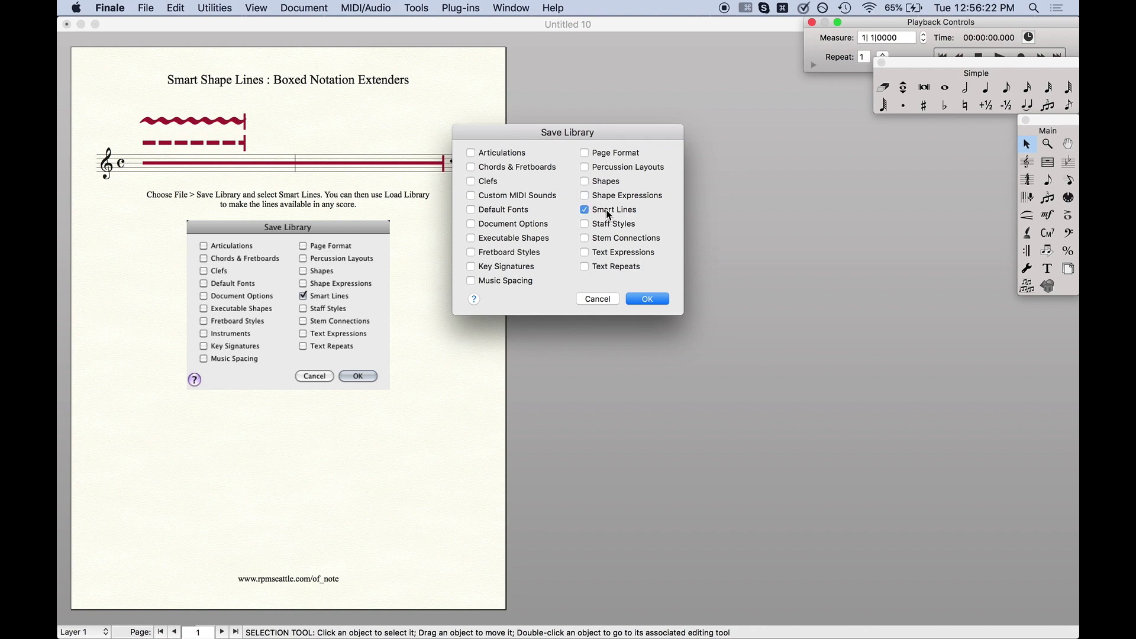
left_click(652, 300)
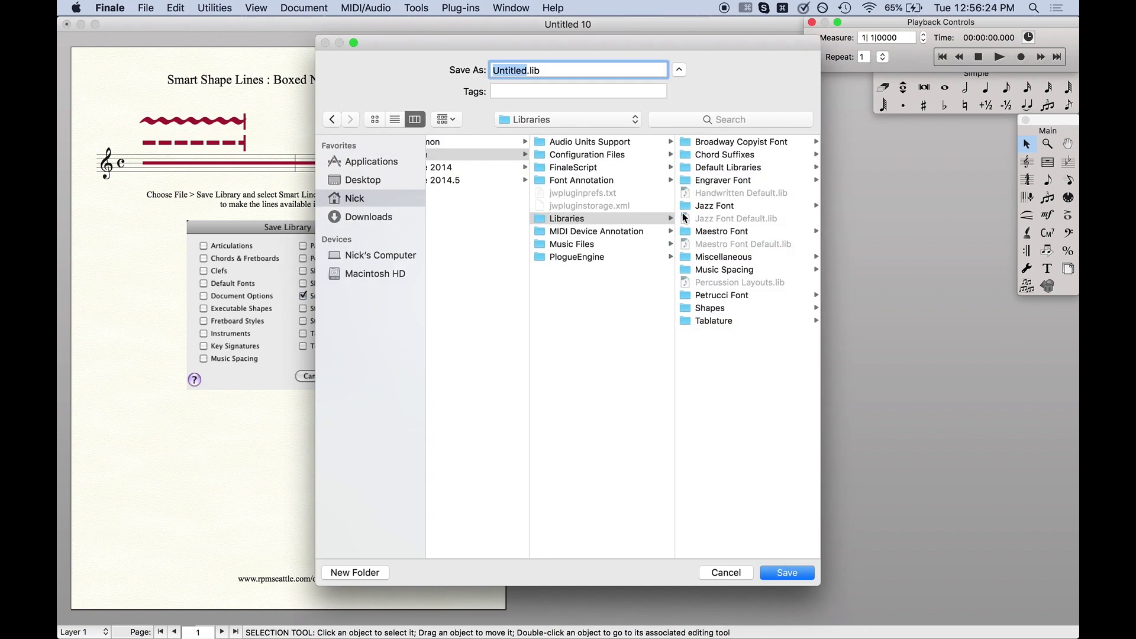
left_click(706, 254)
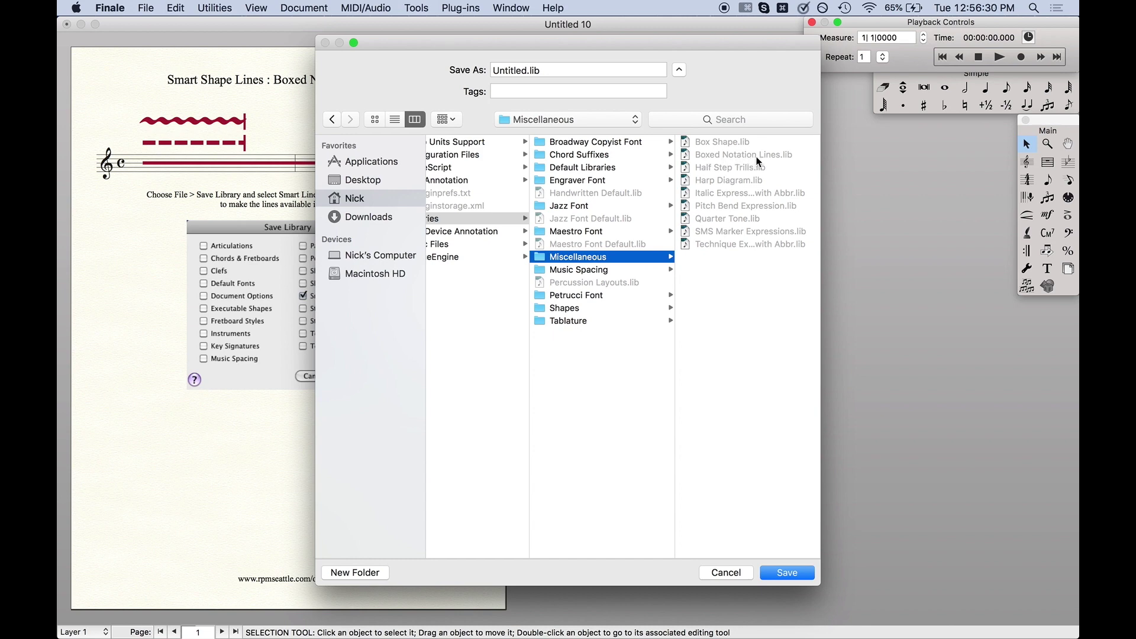
left_click(723, 571)
- Return to the score, select Boxed Notation Lines.lib in the Miscellaneous libraries folder for loading, and close the dialog
key("ctrl+Right")
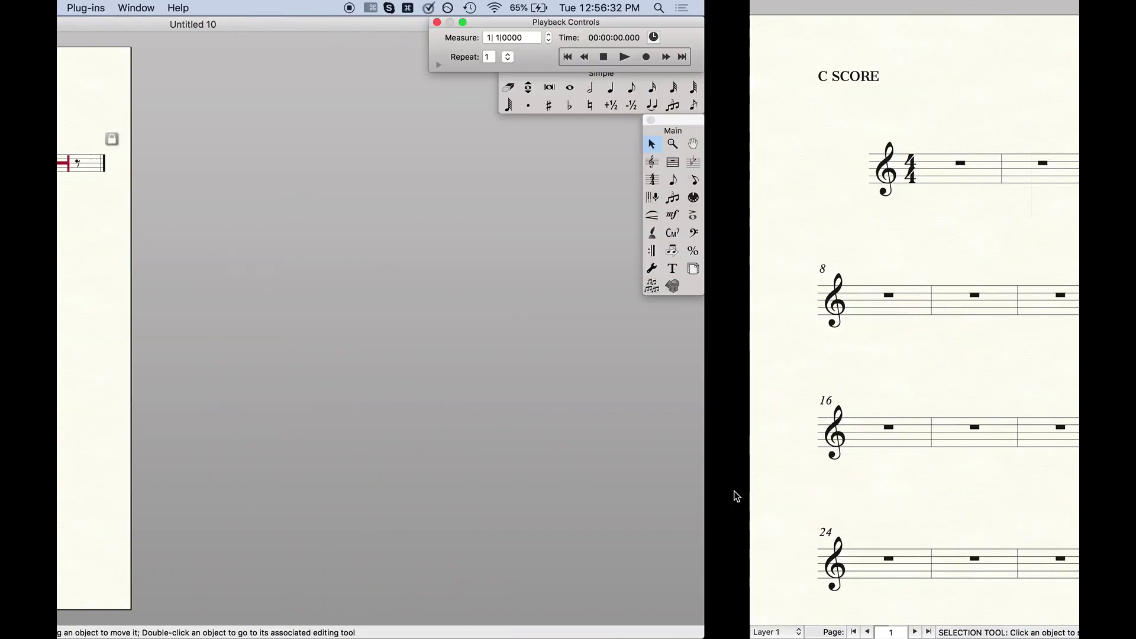
left_click(146, 7)
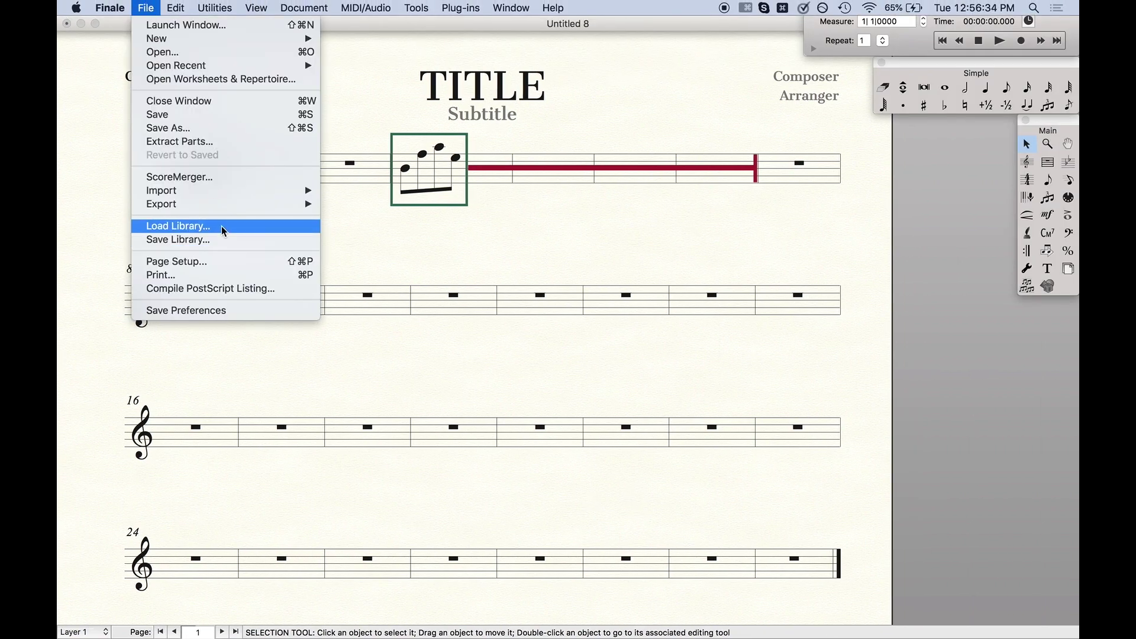
left_click(228, 225)
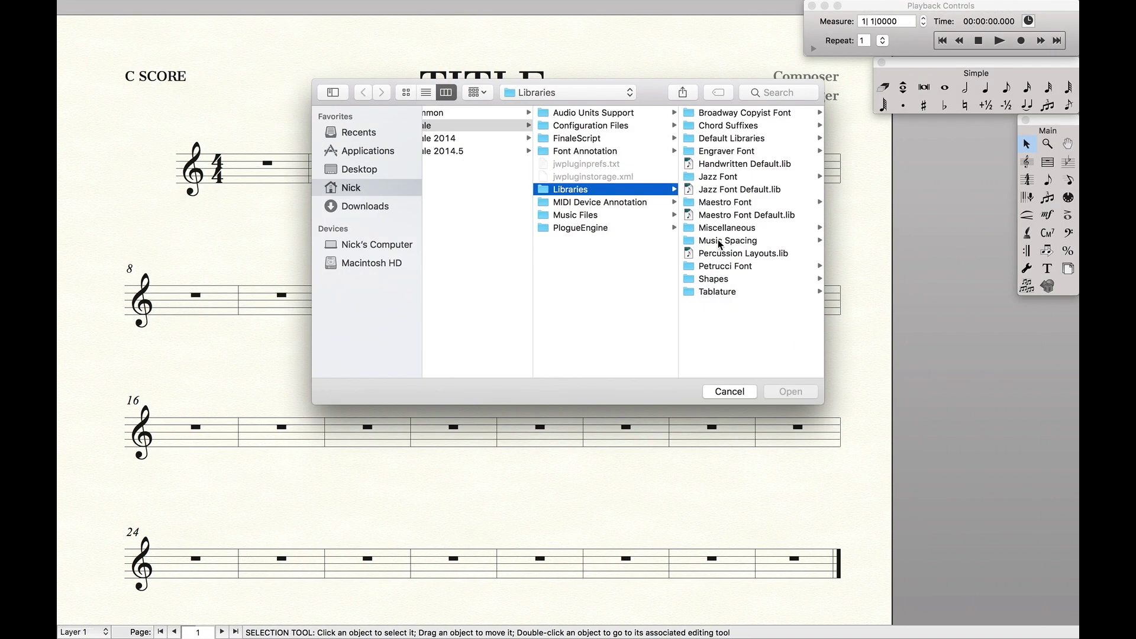
left_click(722, 228)
left_click(727, 126)
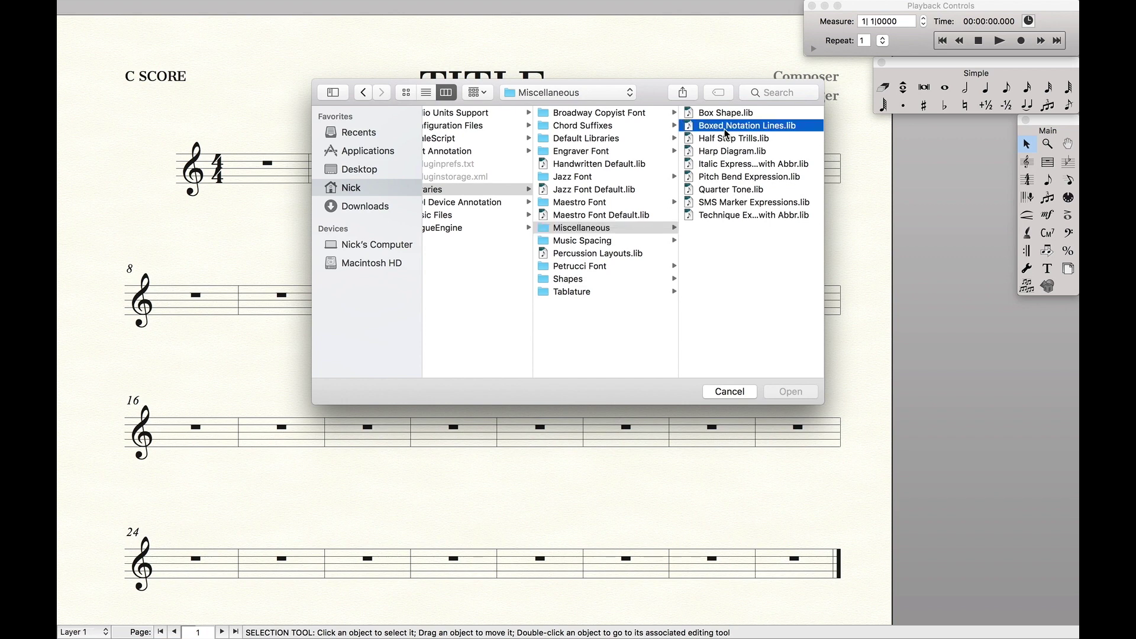
left_click(768, 391)
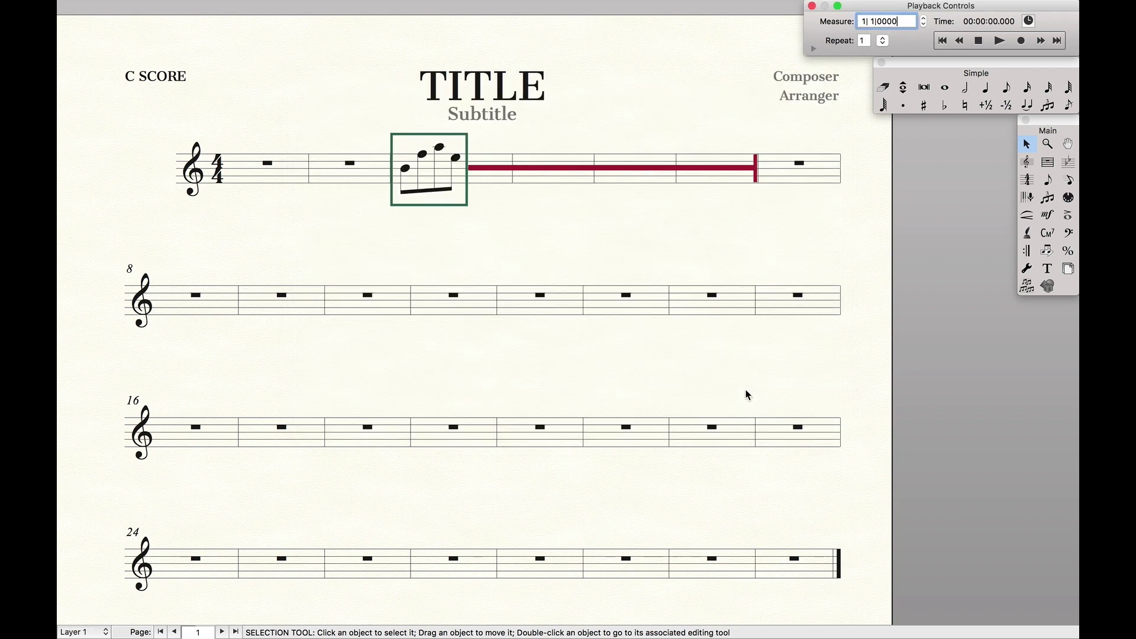
- Examine the Miscellaneous expressions available for the first note of measure 3 and close the selection without assigning one
scroll(631, 231, "down", 1)
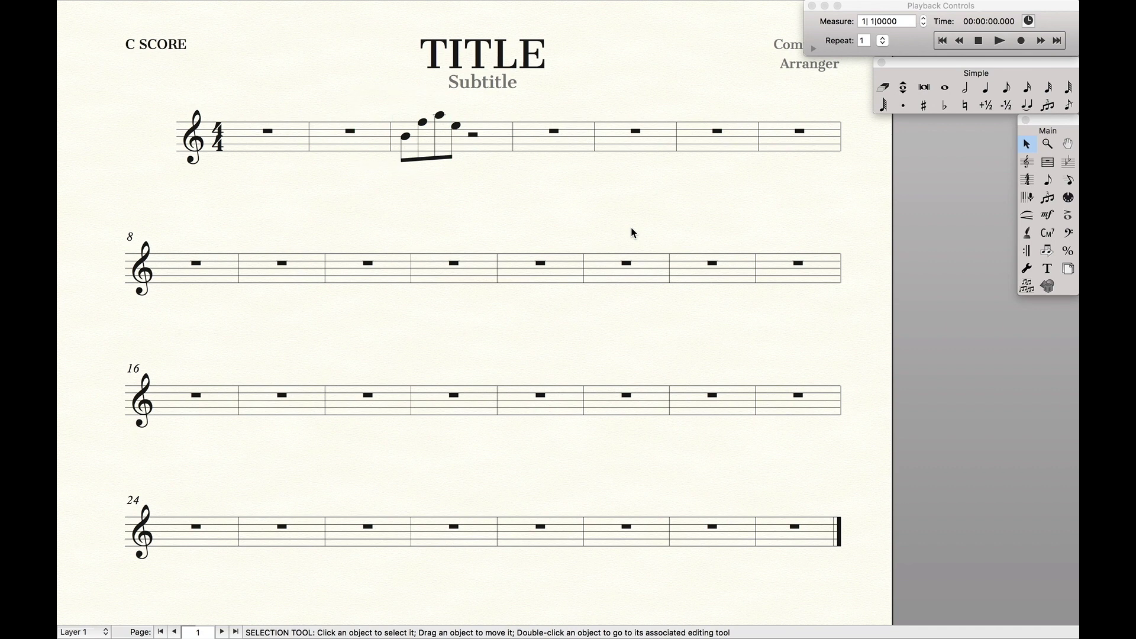
key("e")
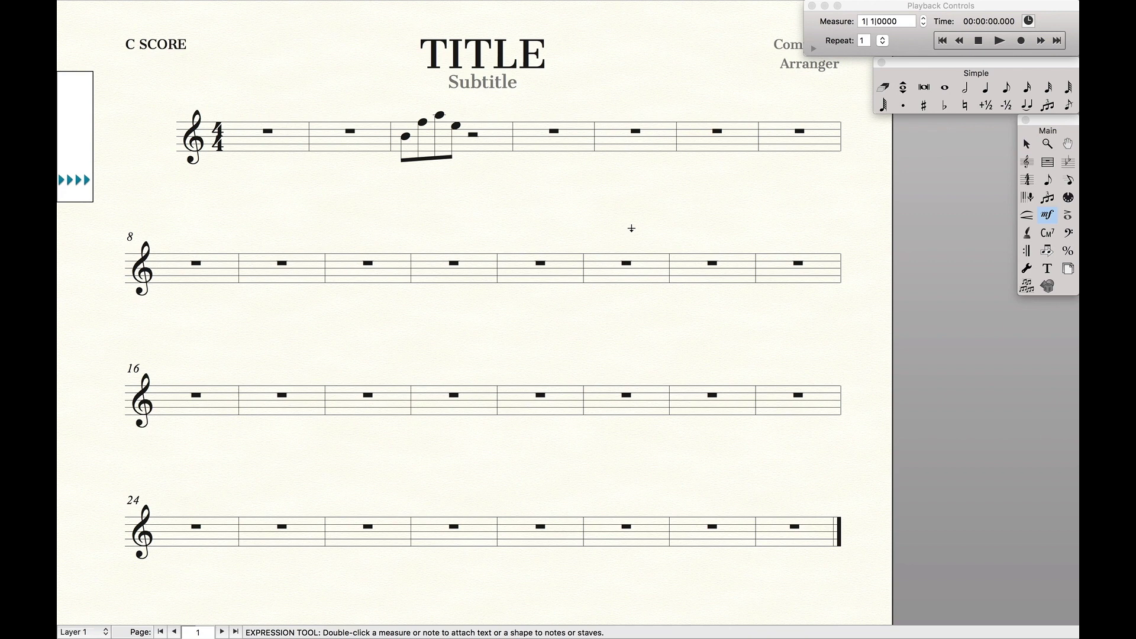
double_click(407, 139)
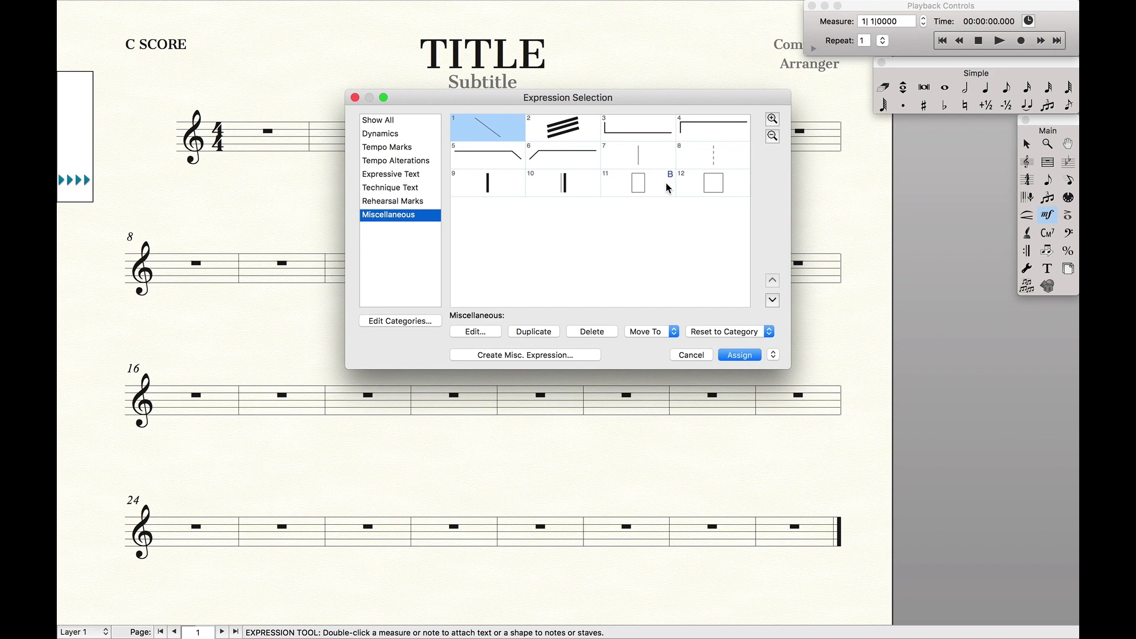
left_click(691, 354)
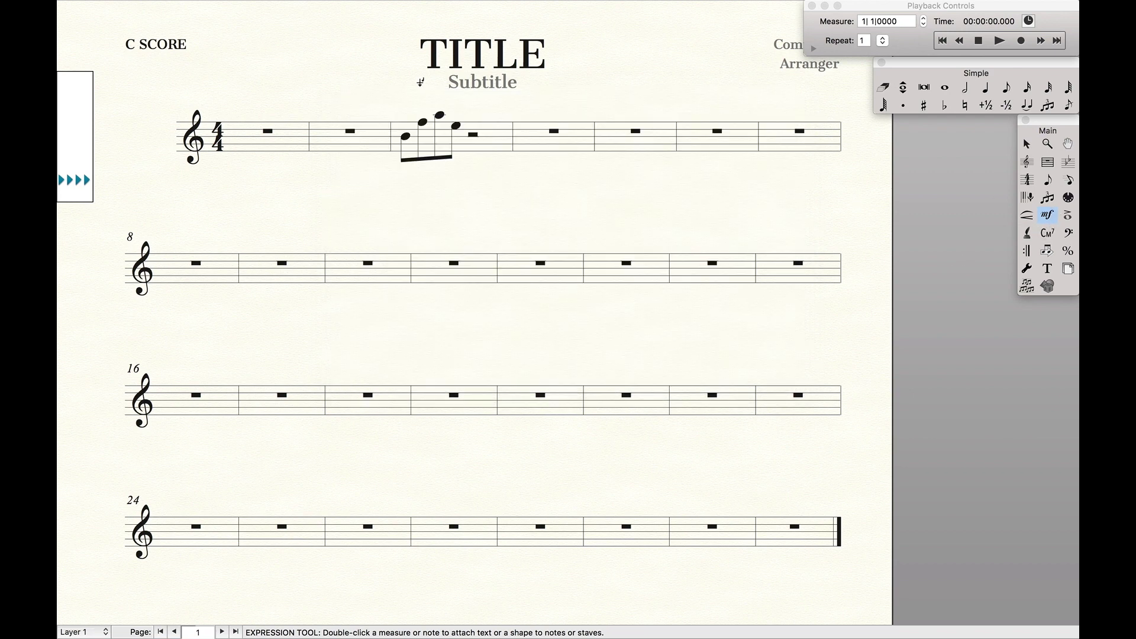
- Attach the Box 1 shape expression in measure 3 and move it so its left edge sits just before the first note
double_click(419, 152)
left_click(653, 190)
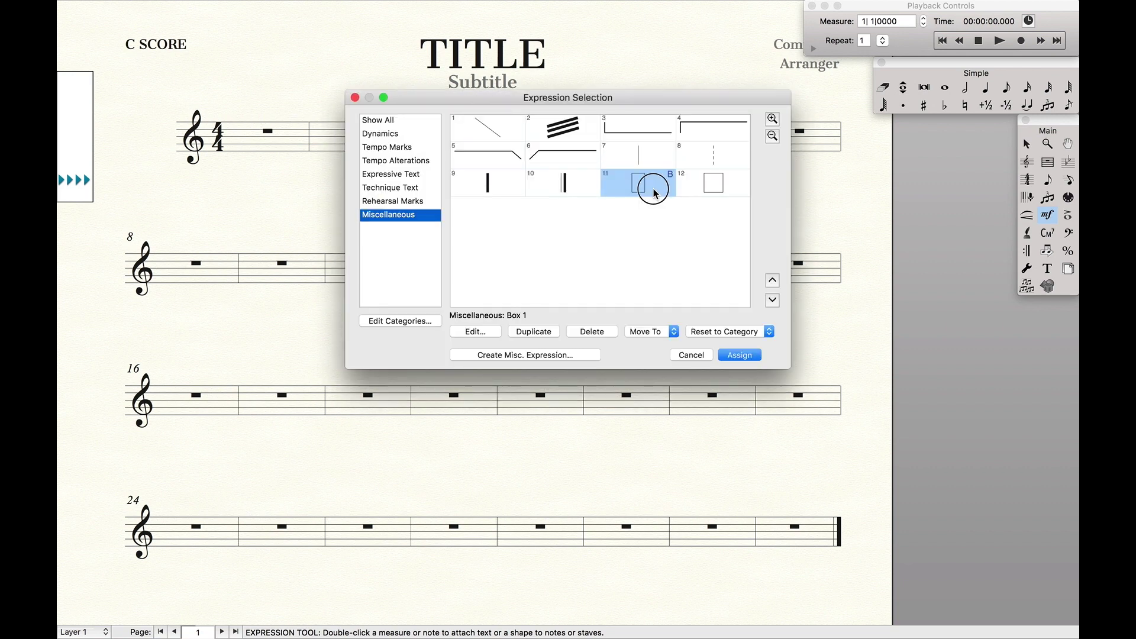
left_click(739, 355)
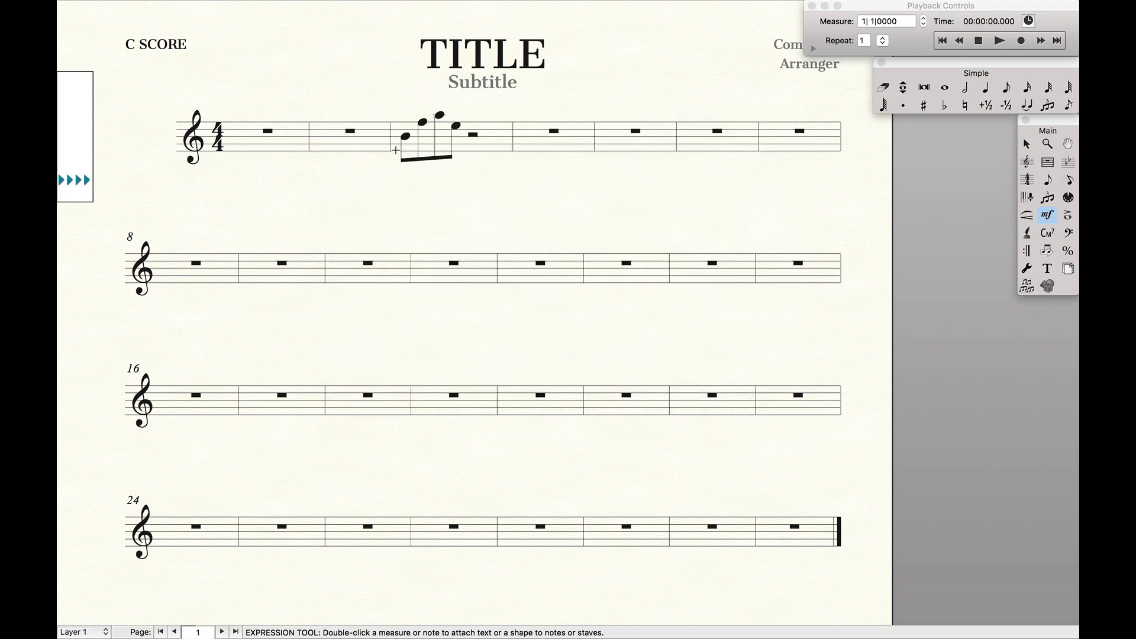
left_click(411, 141)
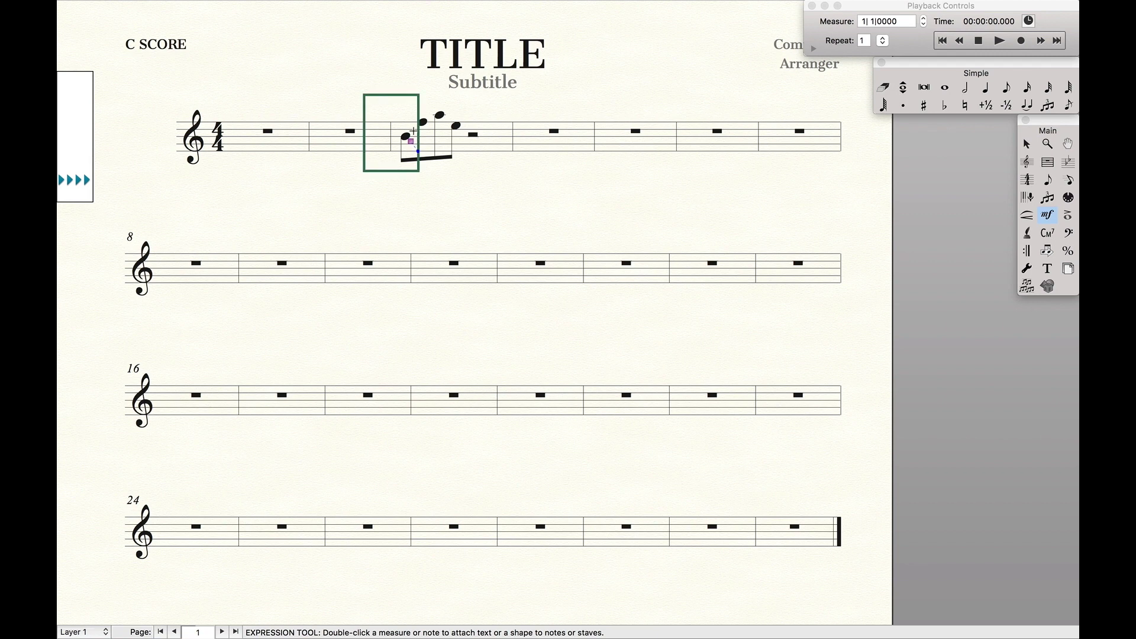
left_click_drag(412, 143, 440, 143)
left_click(441, 145)
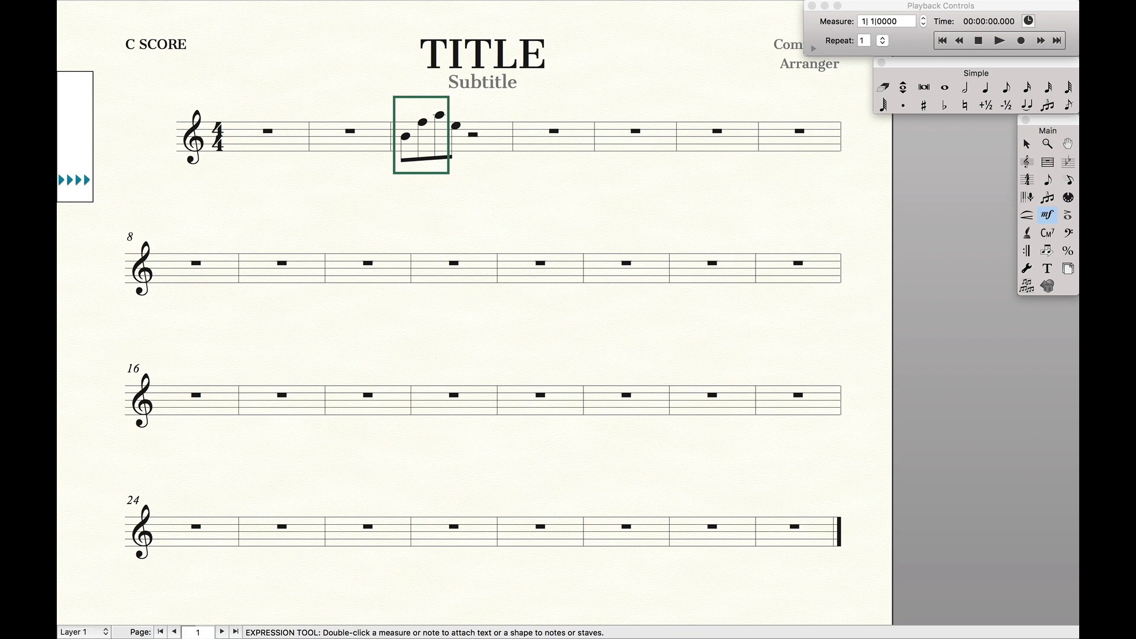
- Resize the box in measure 3 so it encloses all four beamed notes, with its upper edge closer to the notes
left_click_drag(453, 135, 465, 135)
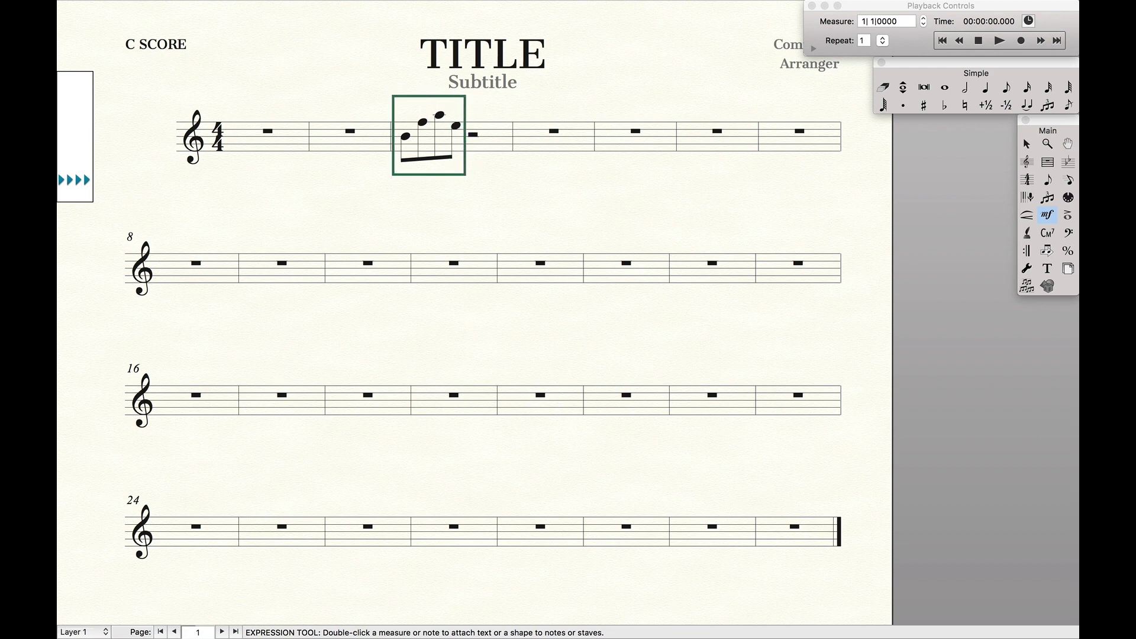
left_click_drag(430, 94, 430, 102)
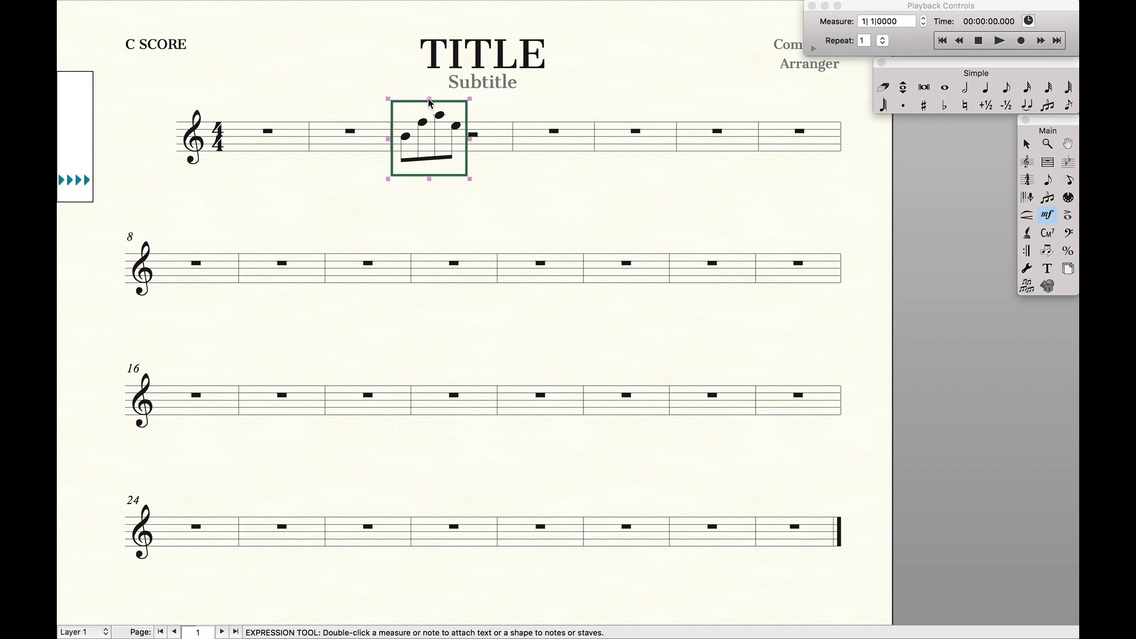
key("Escape")
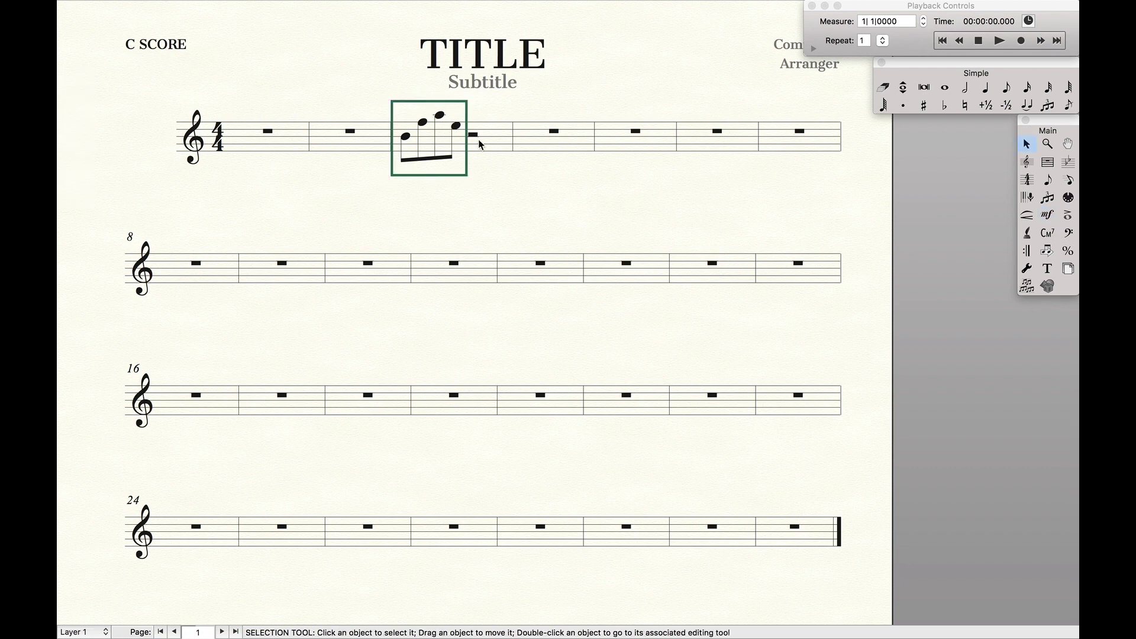
- Activate the Smart Shape tool and move the Shapes palette up directly beneath the Main palette
left_click(1028, 215)
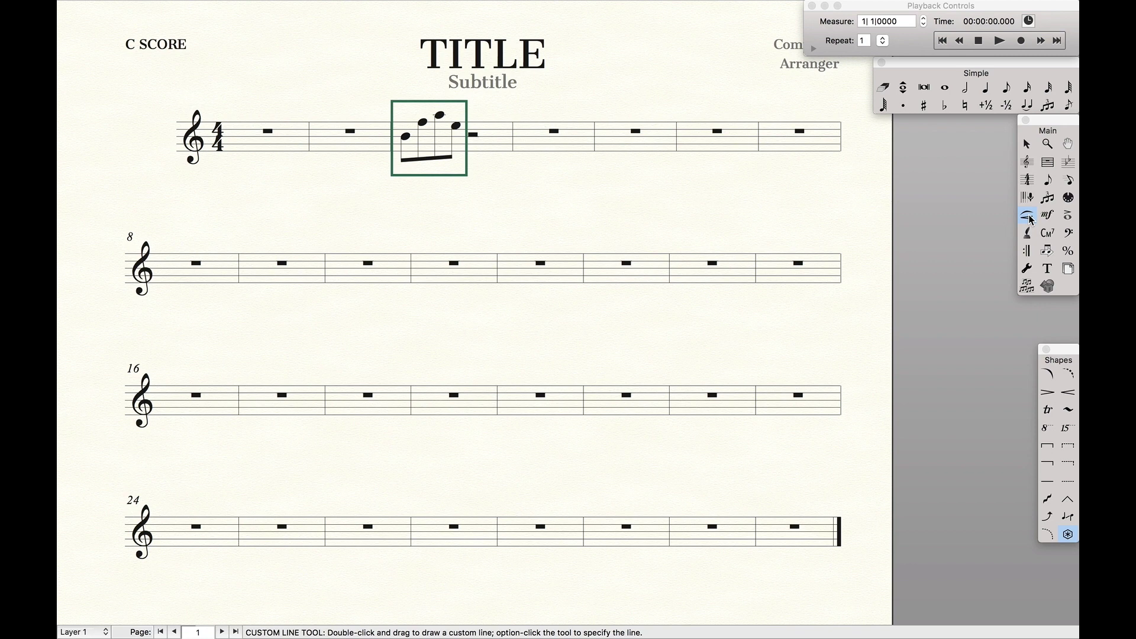
left_click_drag(1056, 354, 1055, 301)
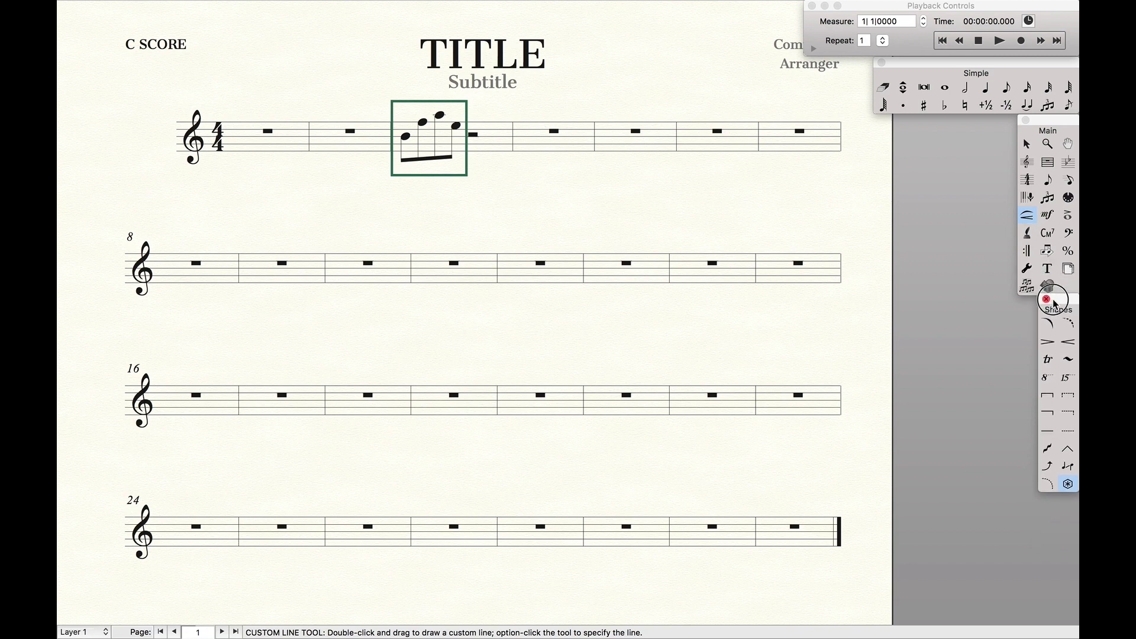
left_click_drag(1056, 304, 1055, 308)
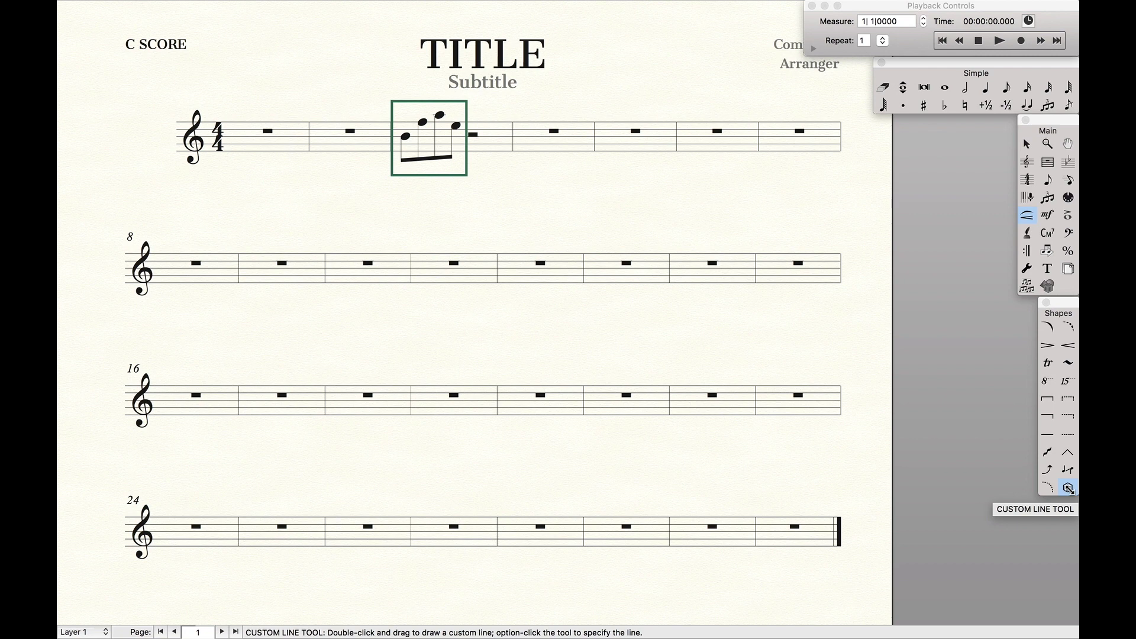
- Compare the thick solid, dashed and wavy extender lines for the Custom Line tool and choose the solid one with an end bar
left_click(1068, 489, "alt")
scroll(600, 258, "down", 15)
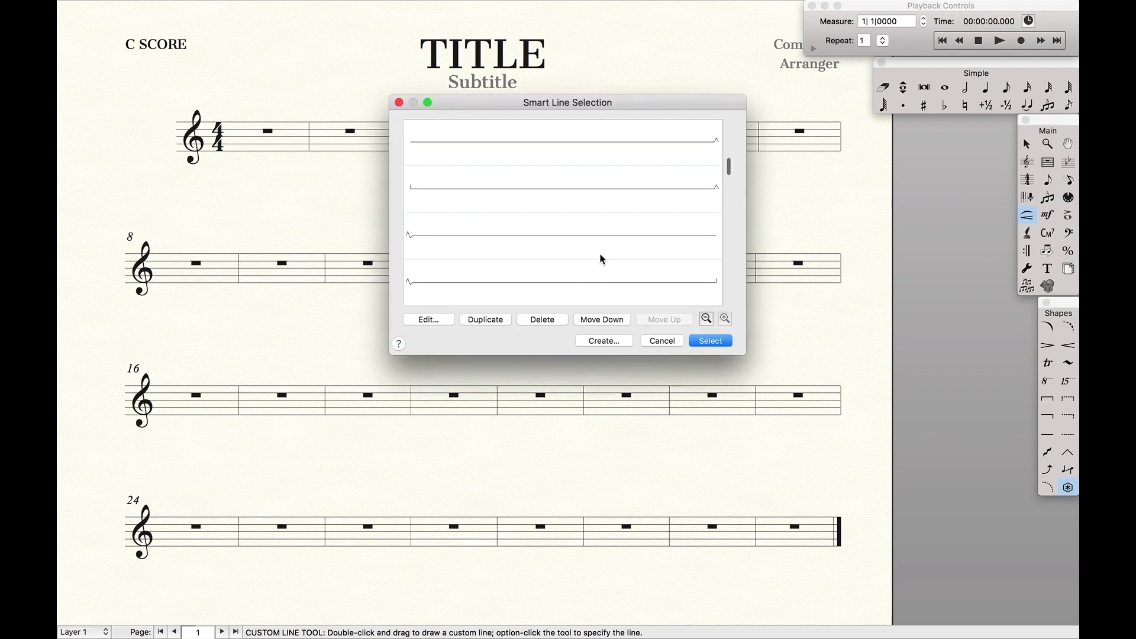
scroll(601, 259, "down", 5)
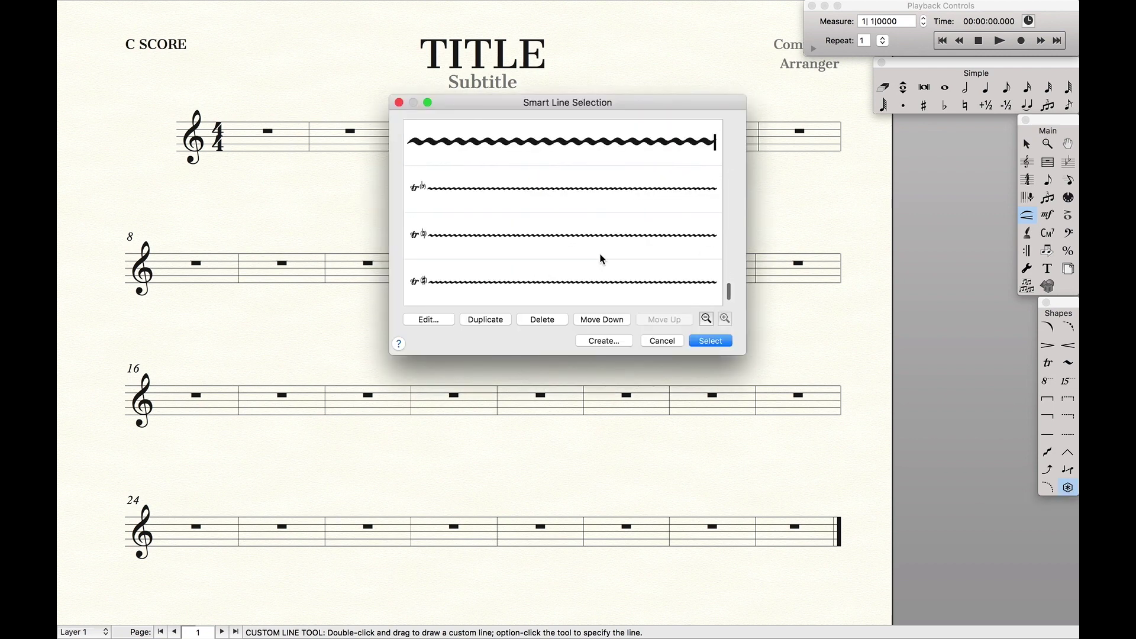
scroll(601, 258, "down", 1)
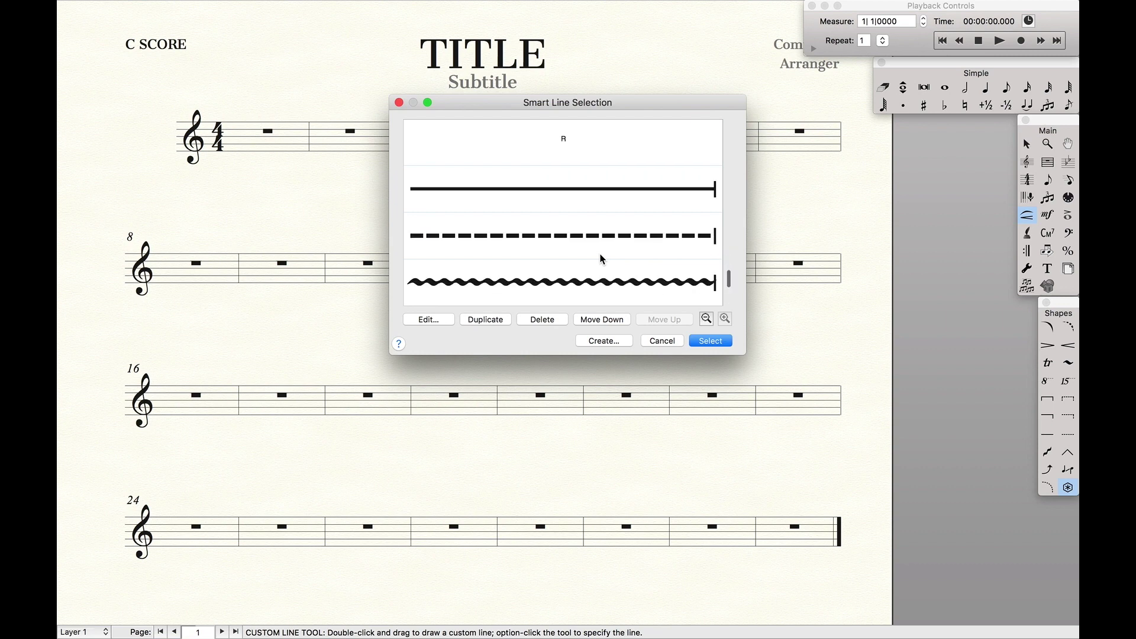
left_click(574, 201)
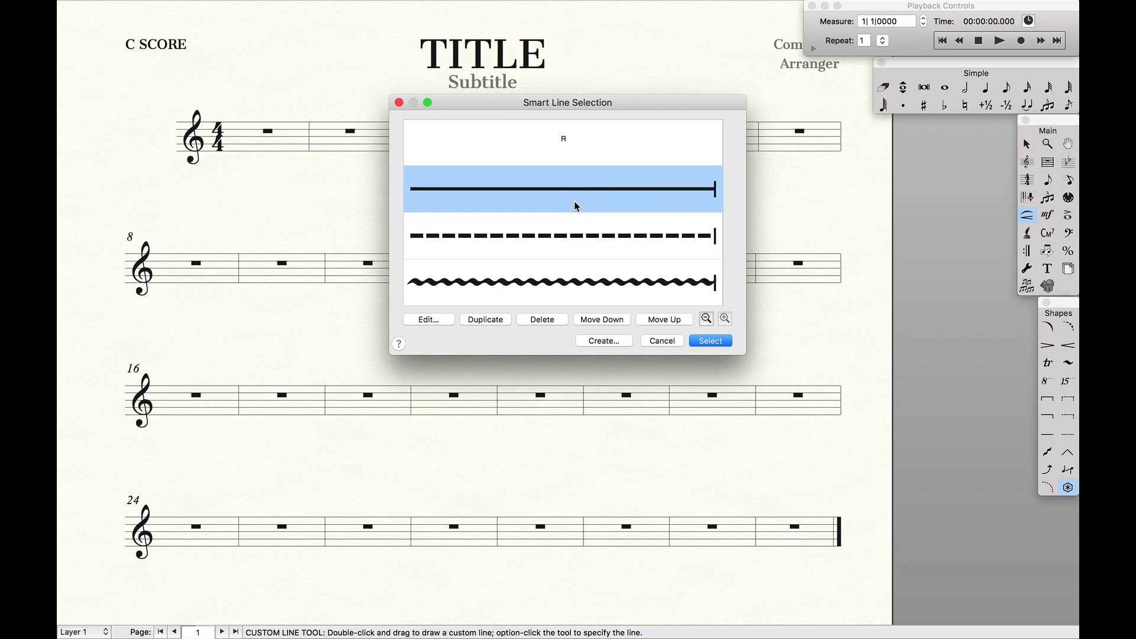
left_click(573, 246)
left_click(575, 285)
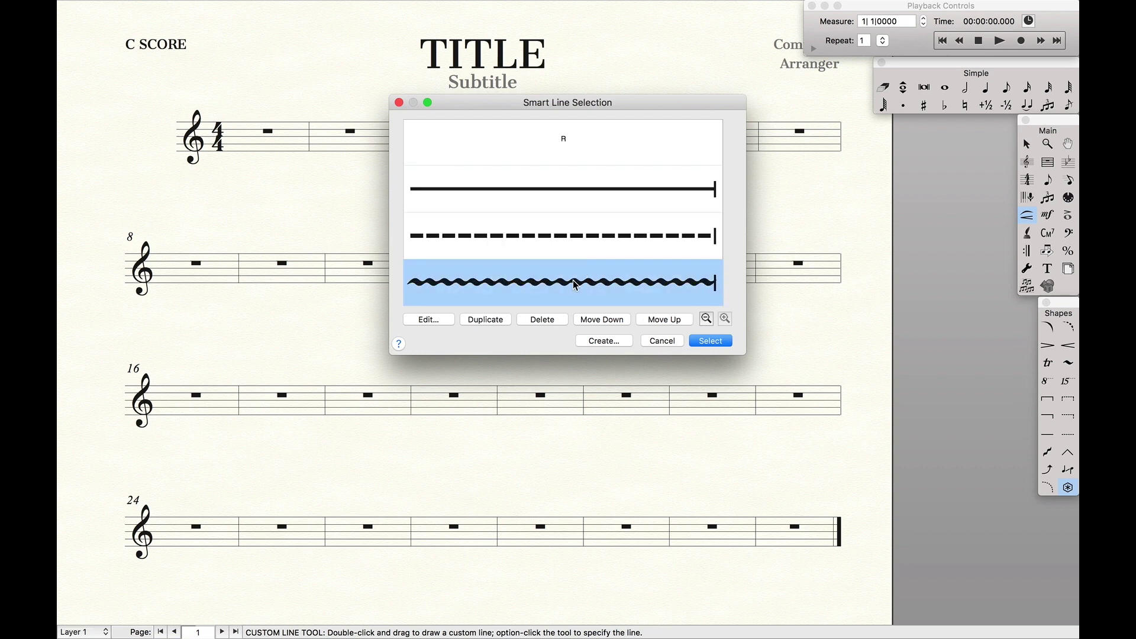
left_click(569, 212)
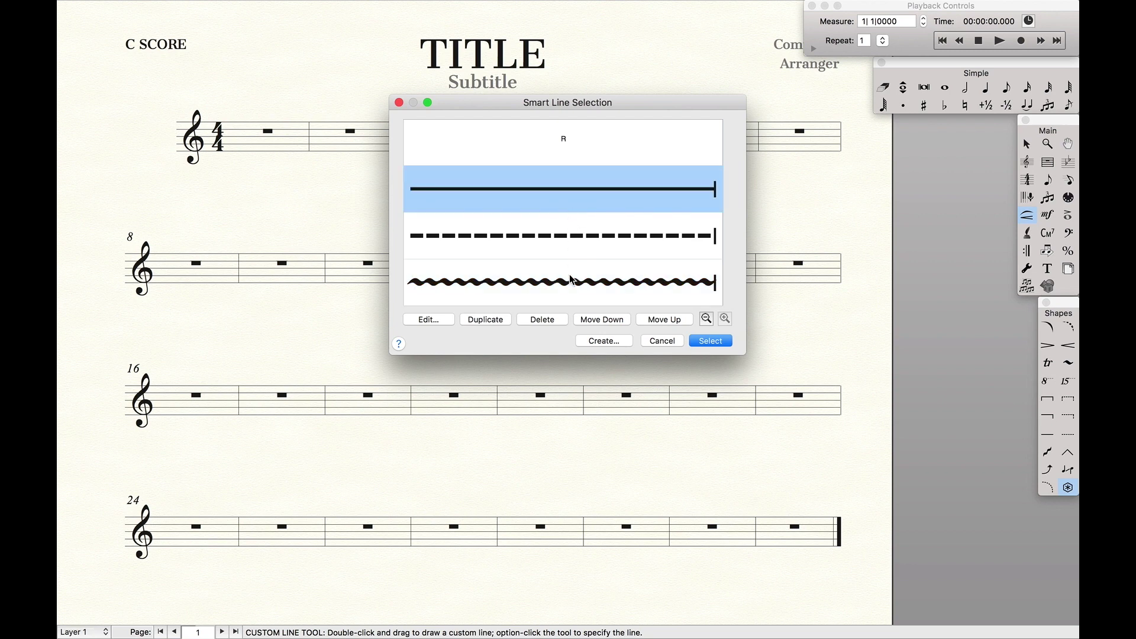
left_click(571, 280)
left_click(545, 209)
left_click(700, 341)
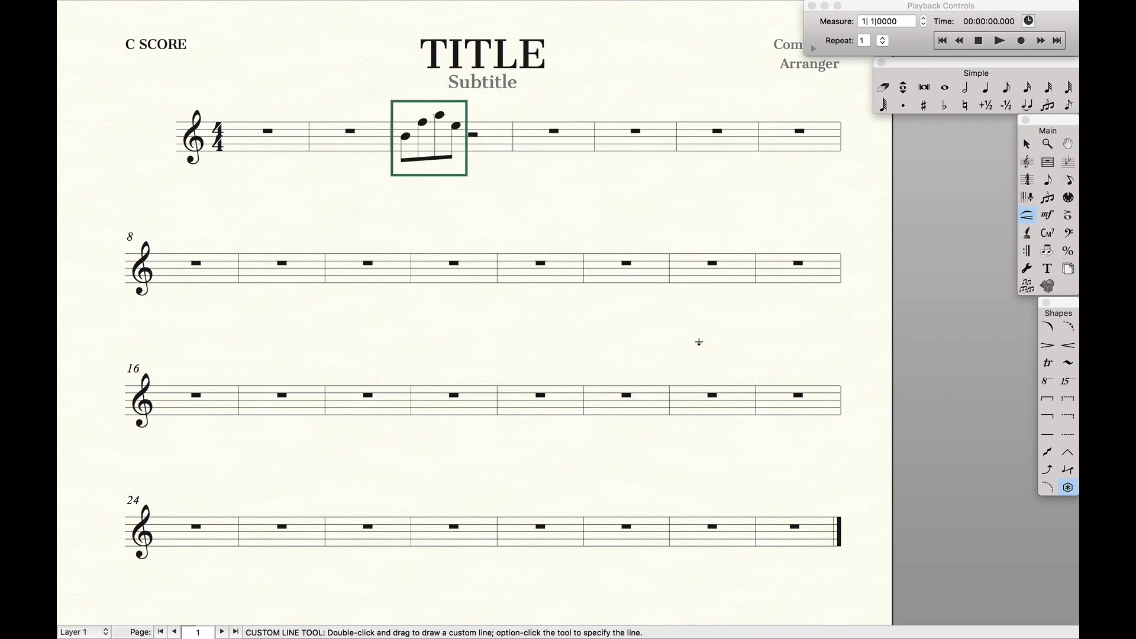
- Draw the solid extender line along the staff from the box's right edge to the end of measure 6
left_click_drag(472, 135, 752, 152)
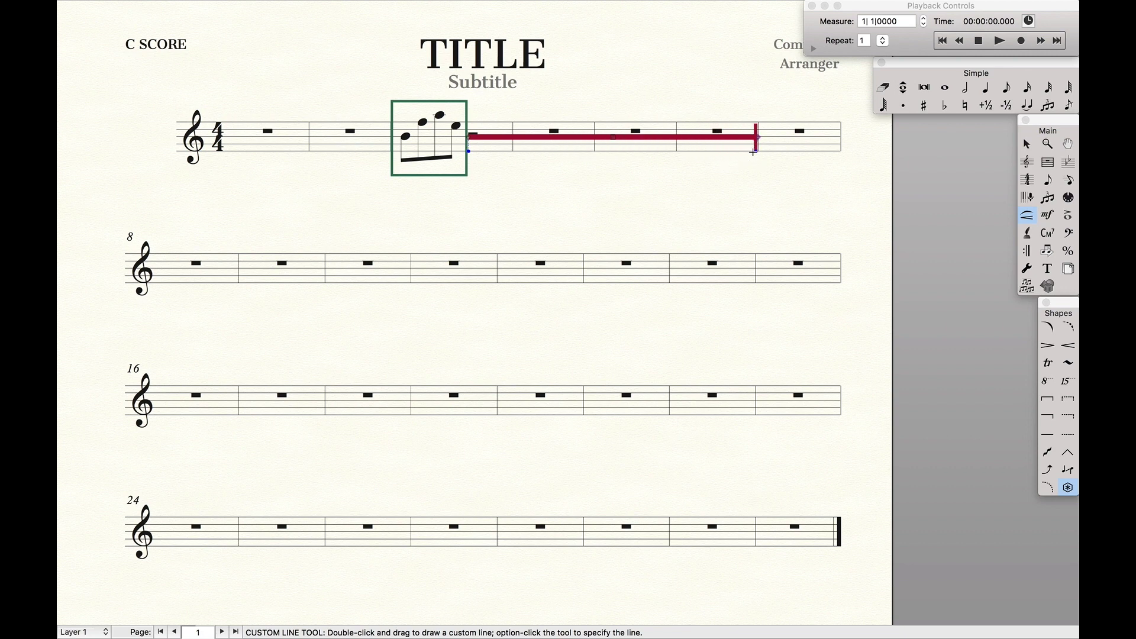
key("Escape")
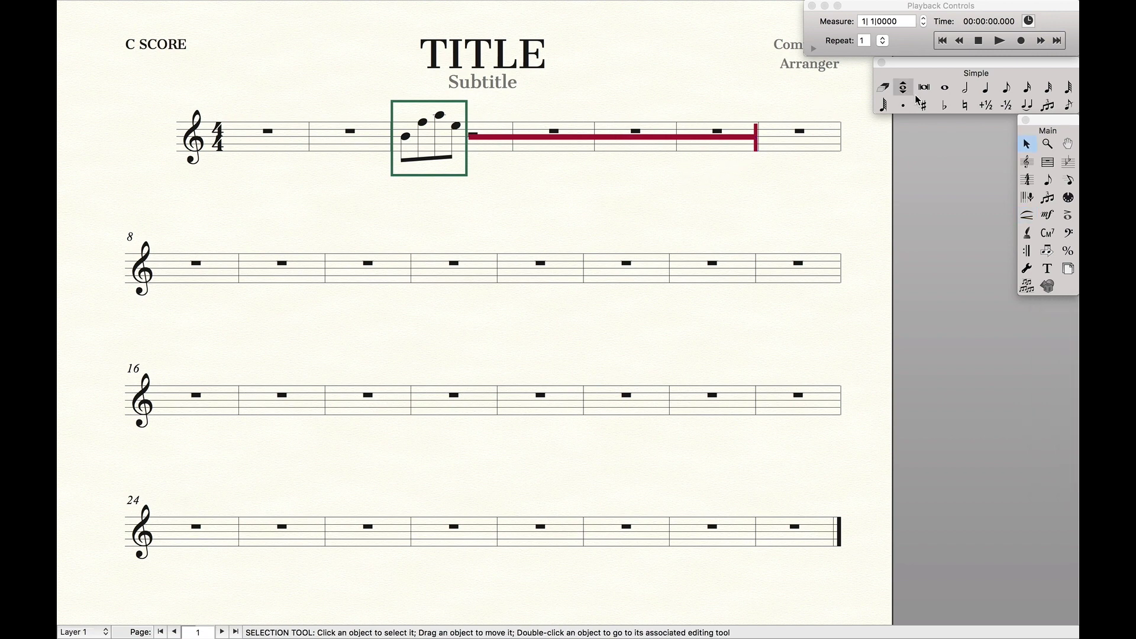
- Hide the half rest in measure 3 and the whole rests in measures 4 through 6 beneath the extender line
left_click(945, 88)
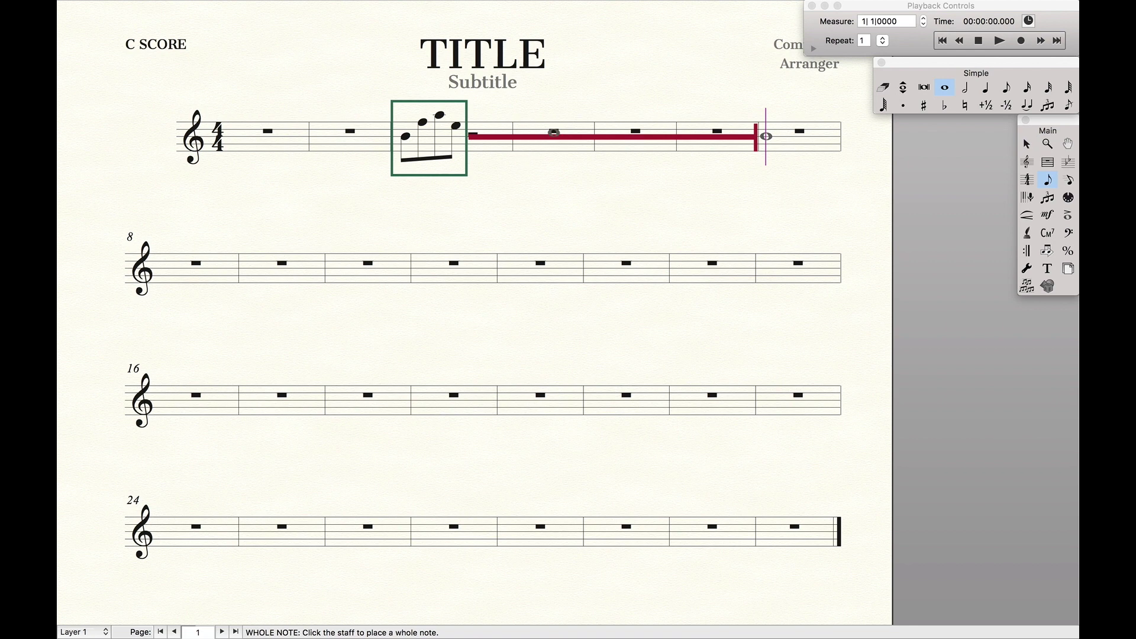
left_click(551, 133)
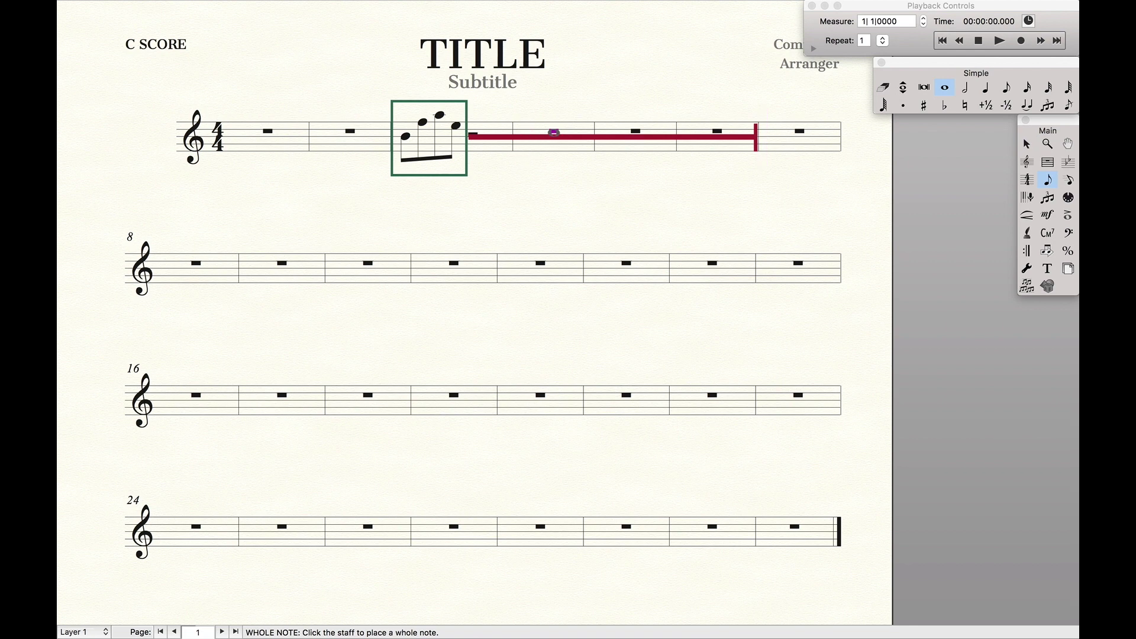
left_click(633, 131)
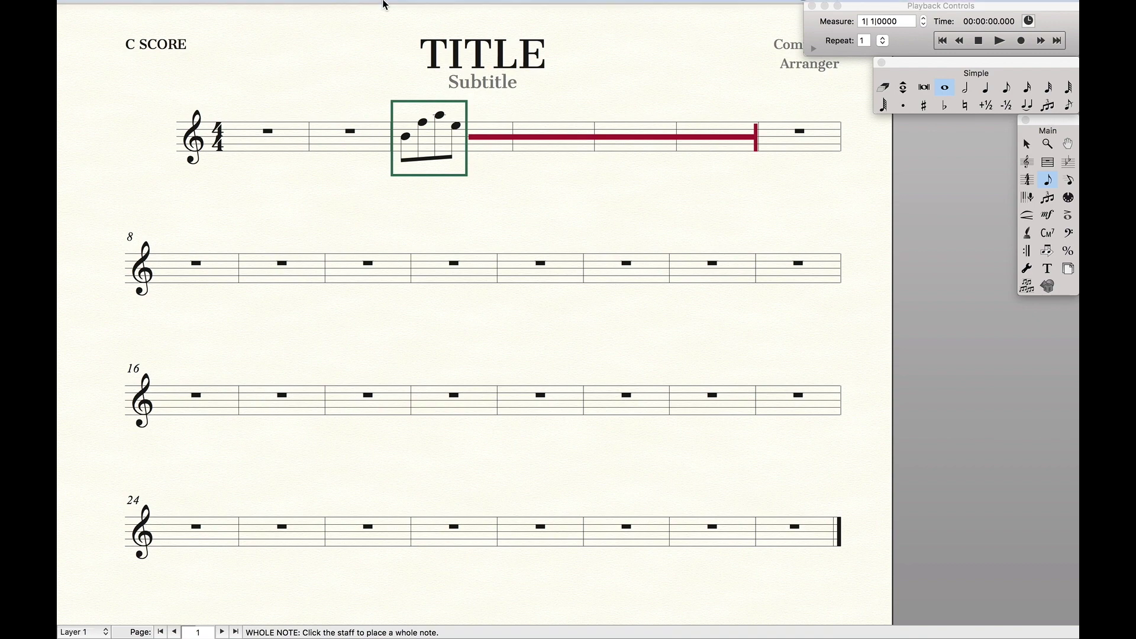
- Look up the display option for hidden notes and rests without changing it, and leave note entry
left_click(265, 7)
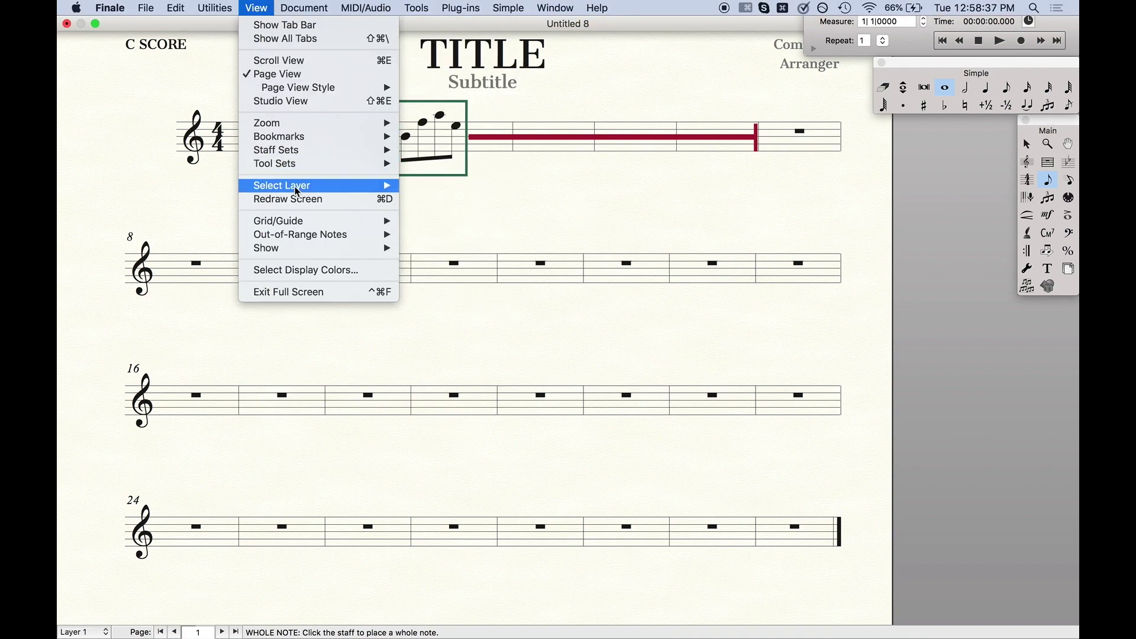
mouse_move(299, 249)
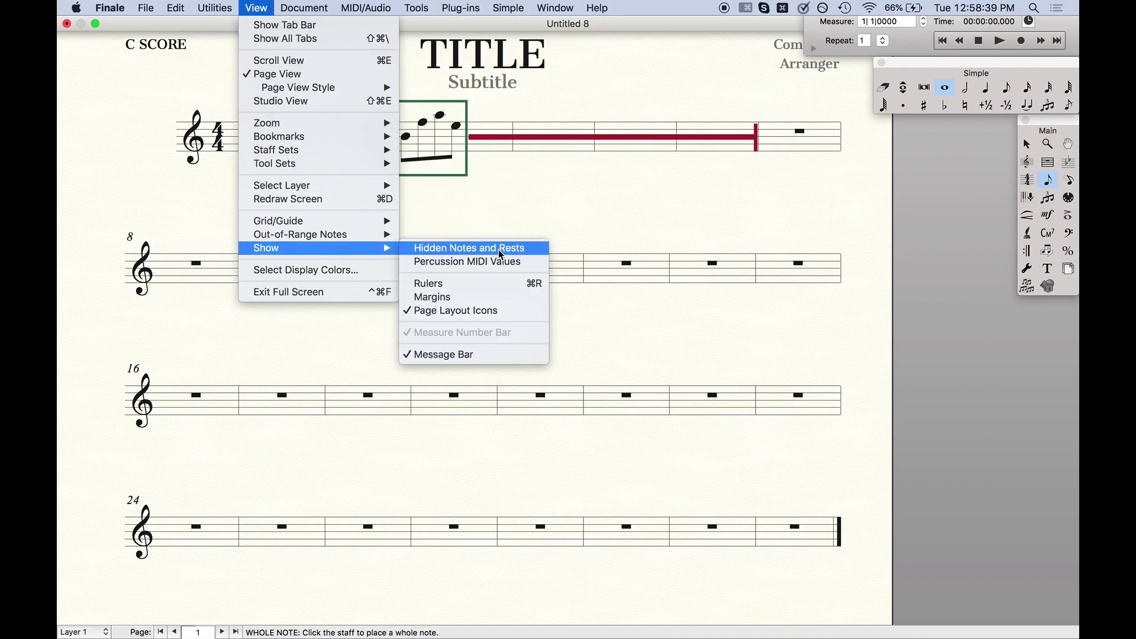
left_click(687, 195)
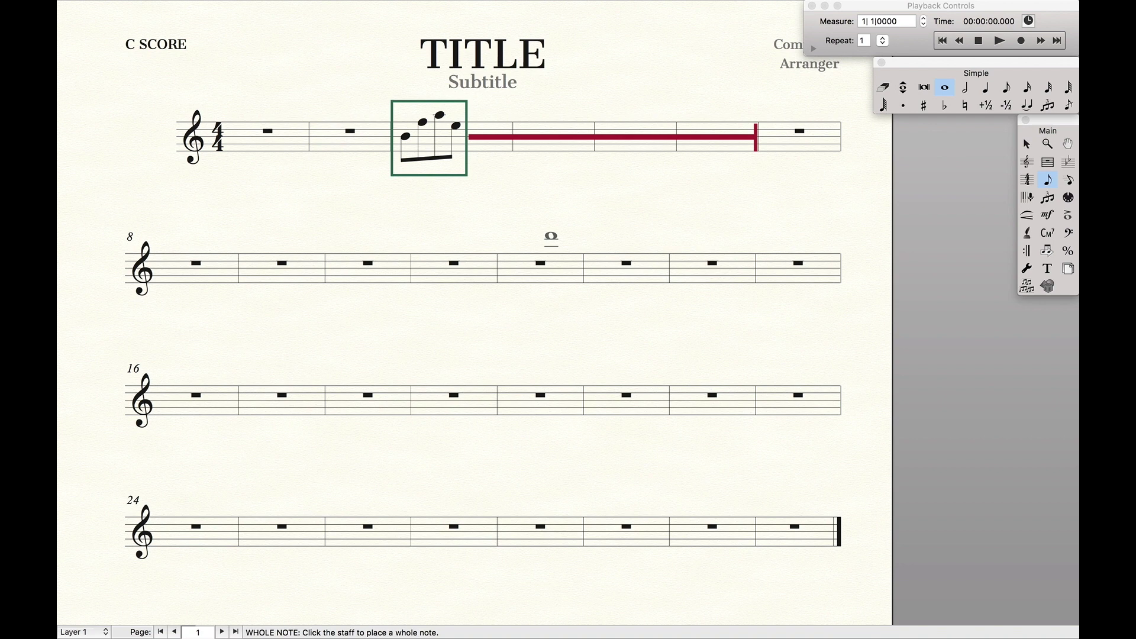
key("Escape")
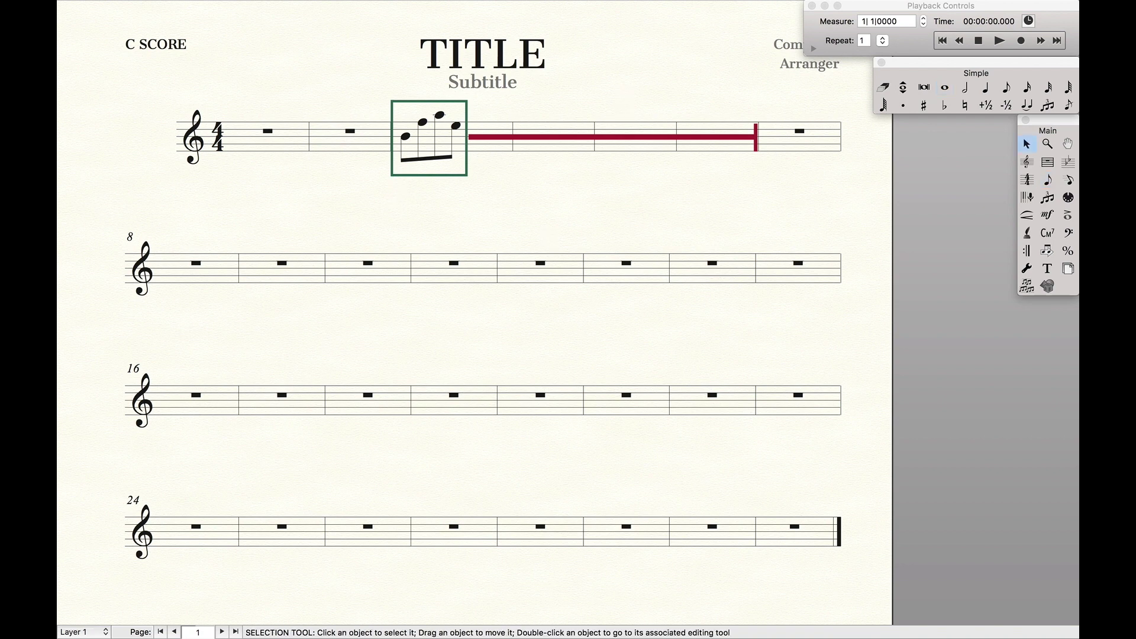
- Copy the four-note figure into the second half of measure 3 and delete the duplicated box around the copy
left_click(449, 131)
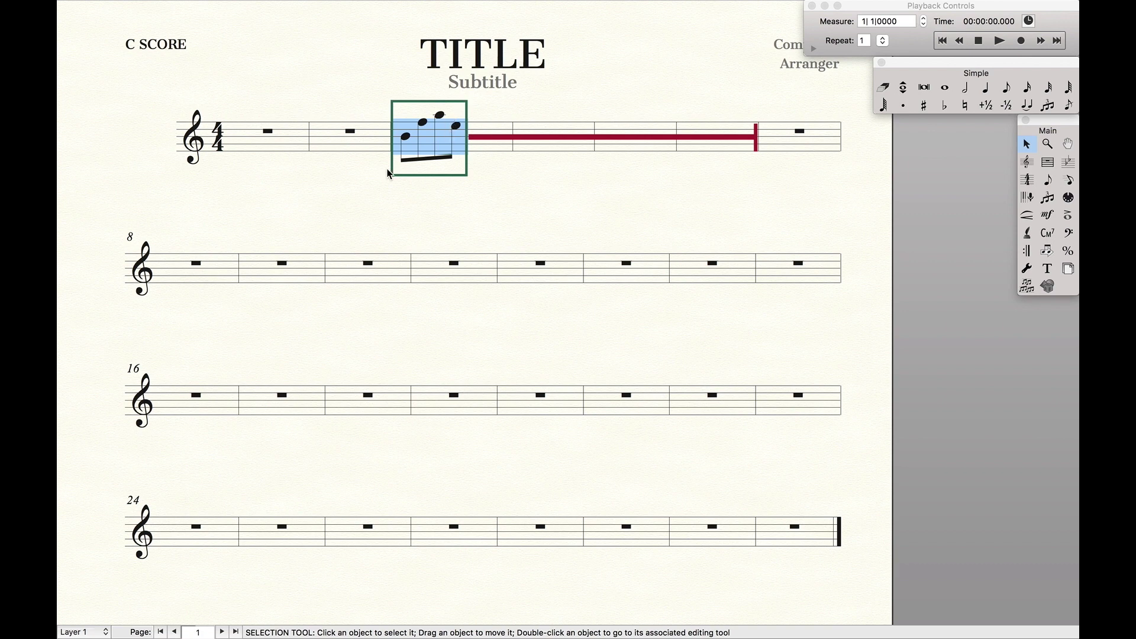
left_click_drag(464, 121, 518, 140)
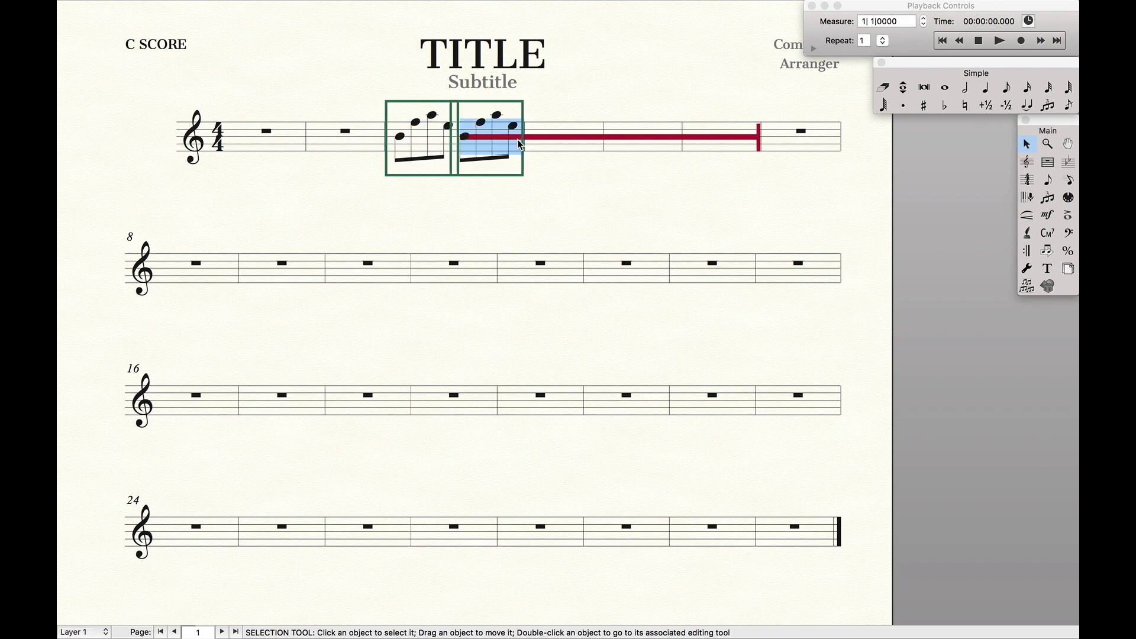
left_click(496, 108)
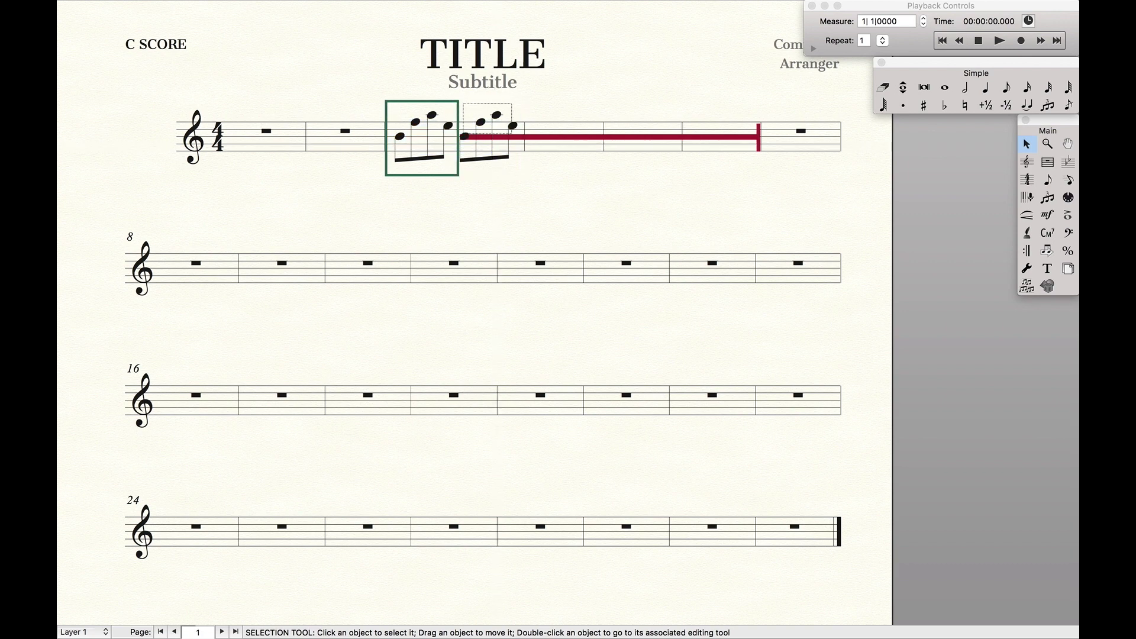
- Copy the unboxed four-note figure into both halves of measures 4, 5 and 6
left_click(519, 161)
left_click(538, 113, "alt")
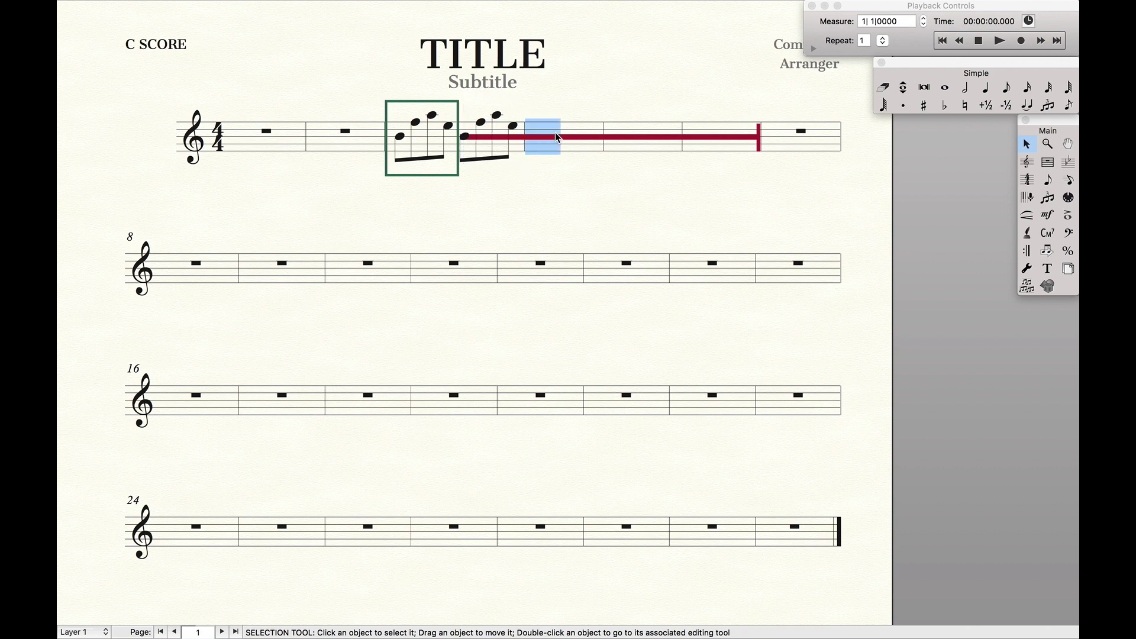
left_click(667, 158)
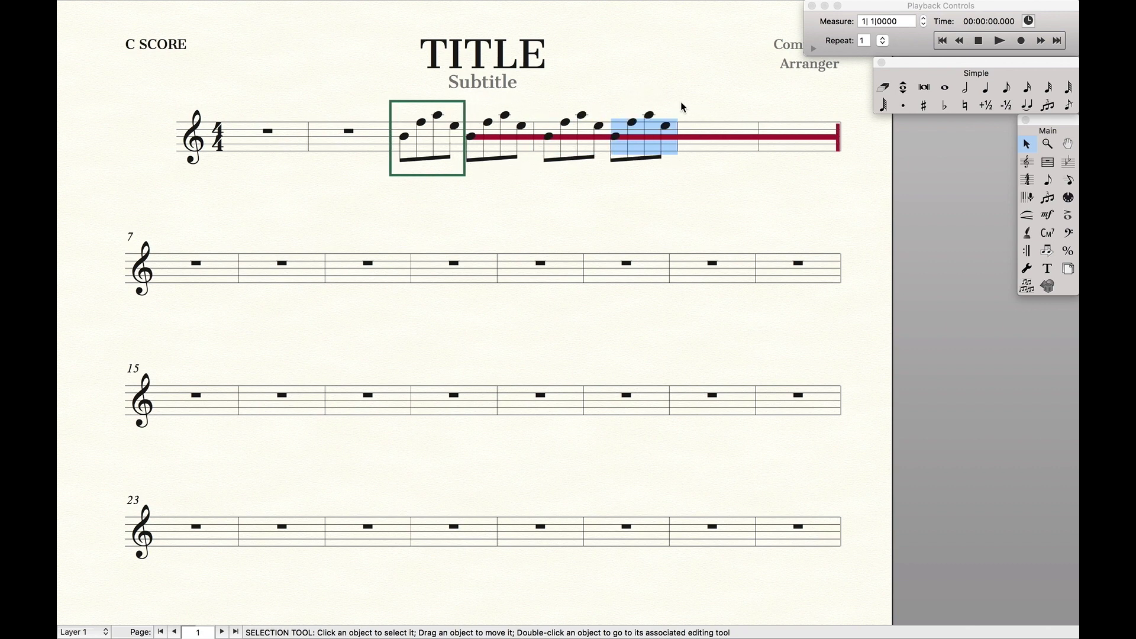
left_click(737, 150, "alt")
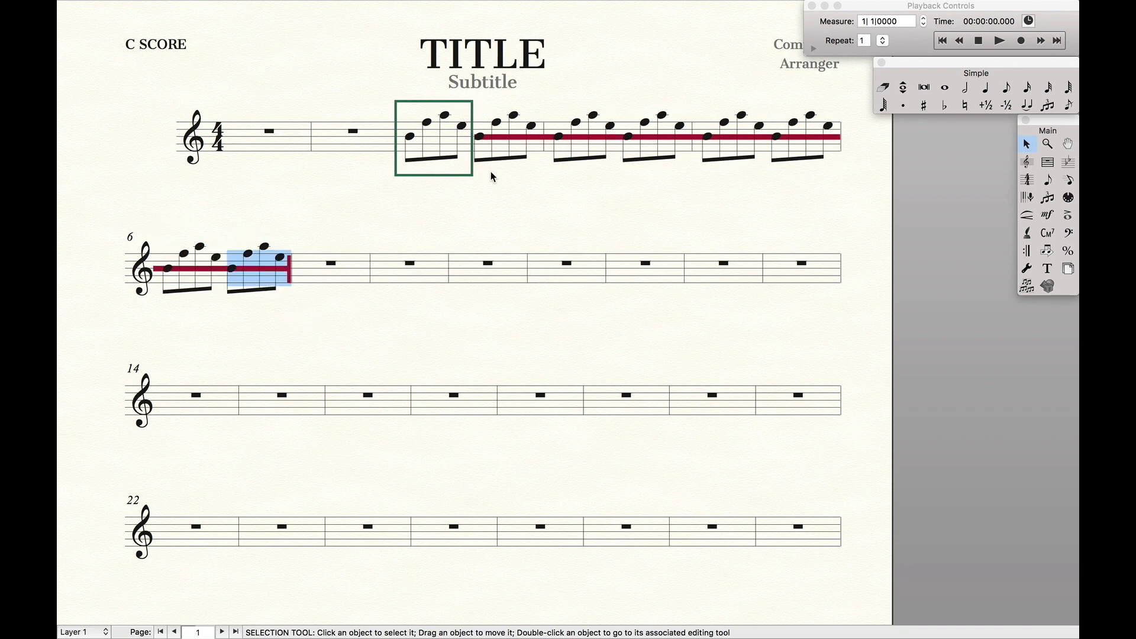
- Hide the repeated notes from the second half of measure 3 through measure 6 using the Notes and Rests (Hide) plug-in
left_click(480, 129, "shift")
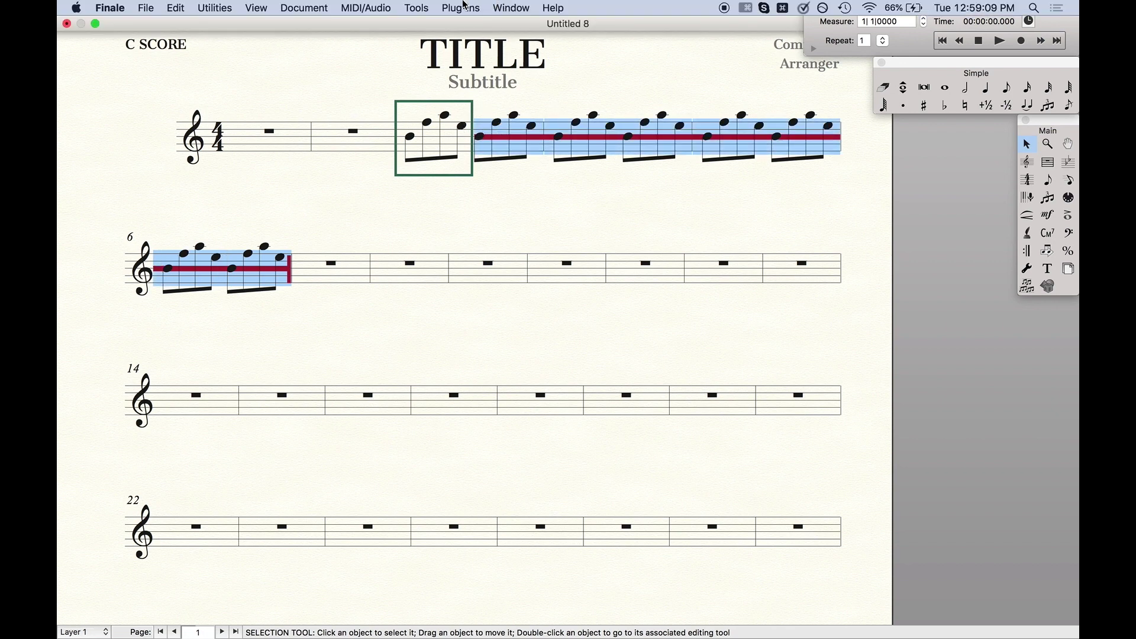
left_click(464, 7)
mouse_move(500, 151)
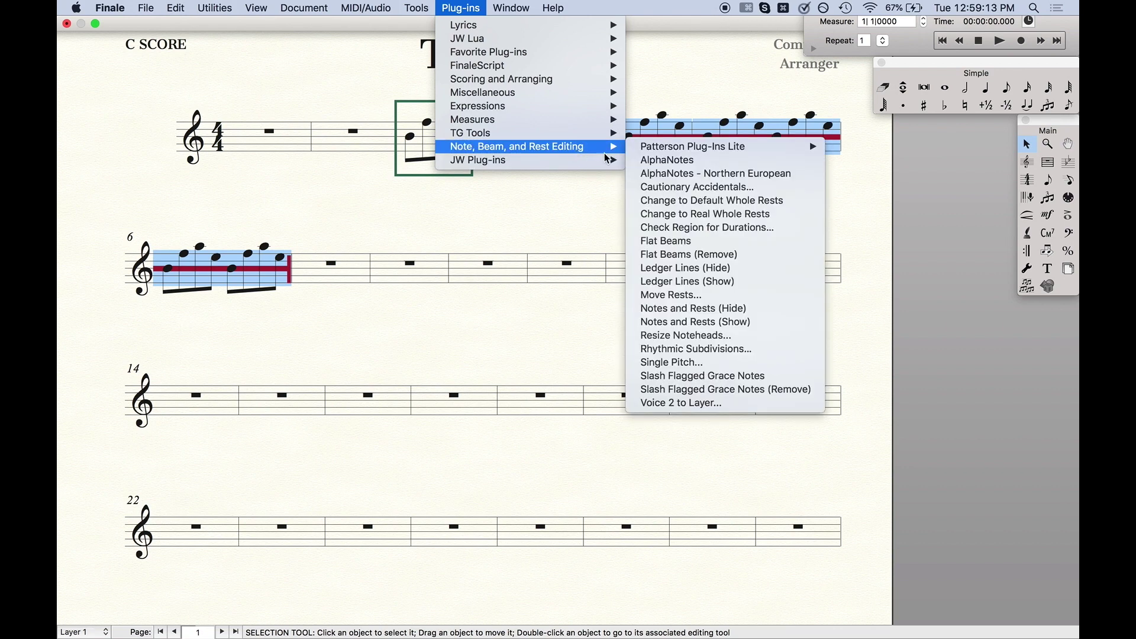
left_click(717, 316)
left_click(613, 194)
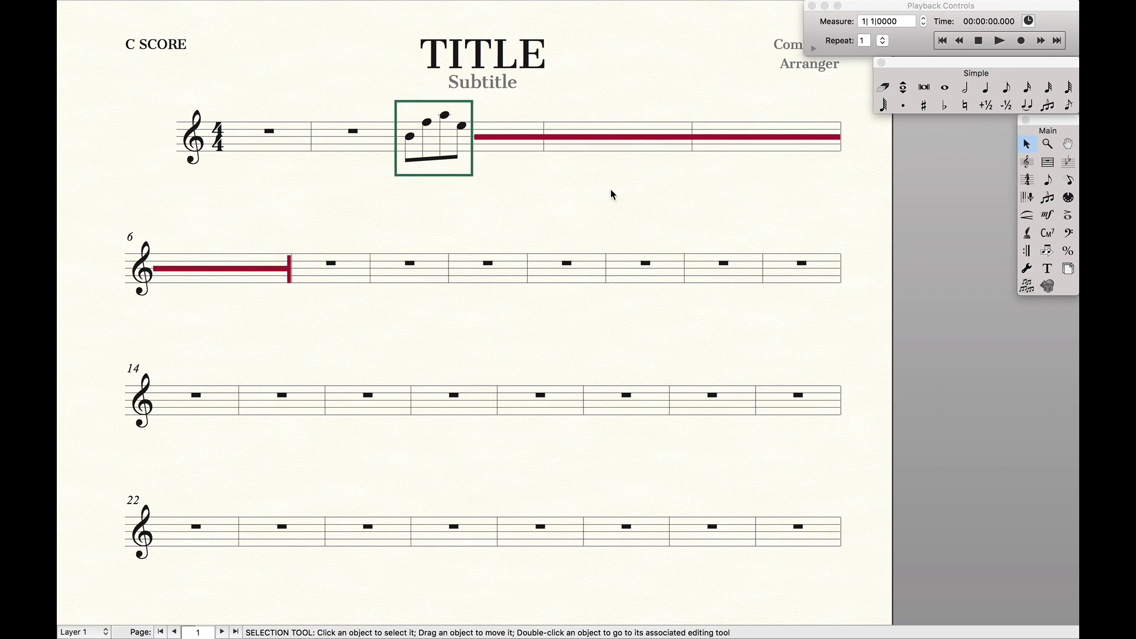